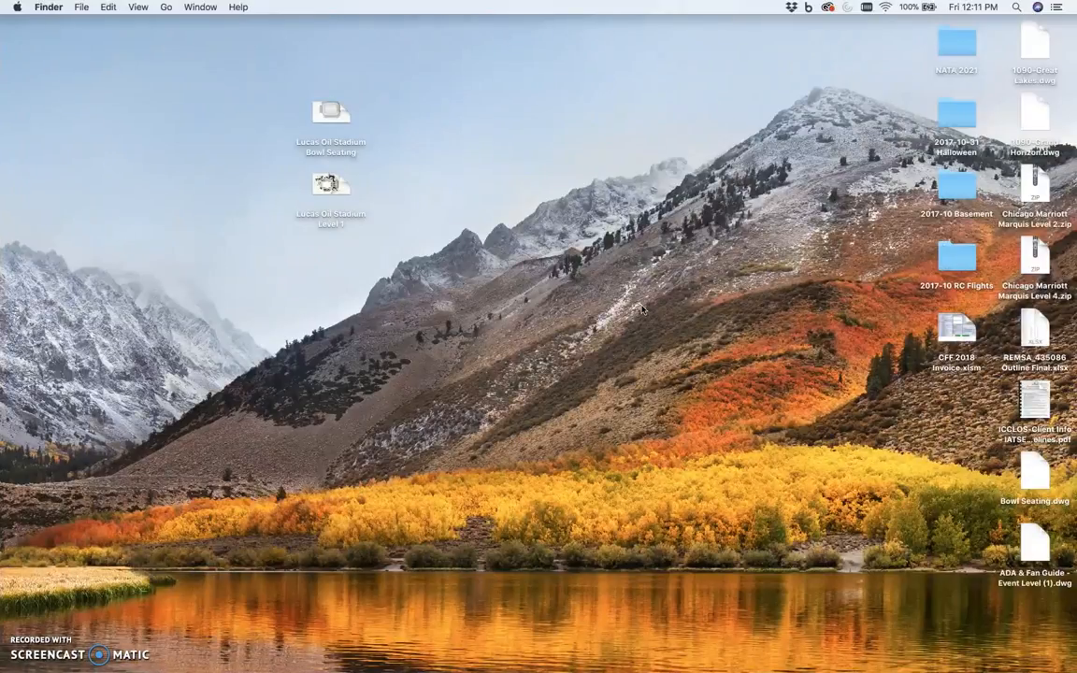
click(1035, 473)
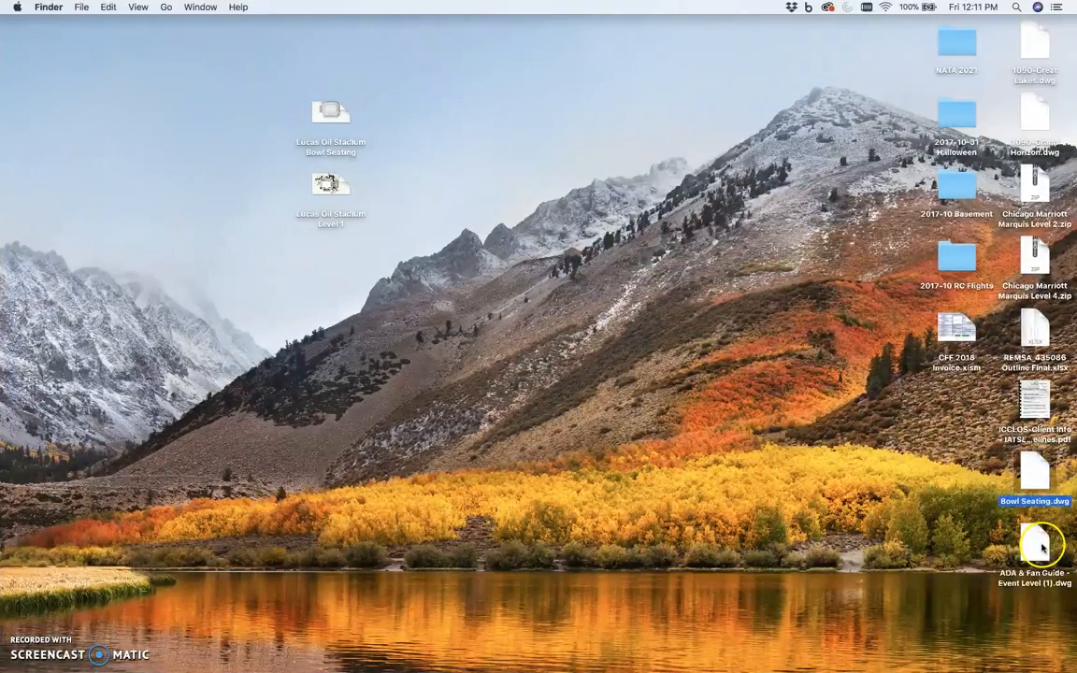
click(1040, 544)
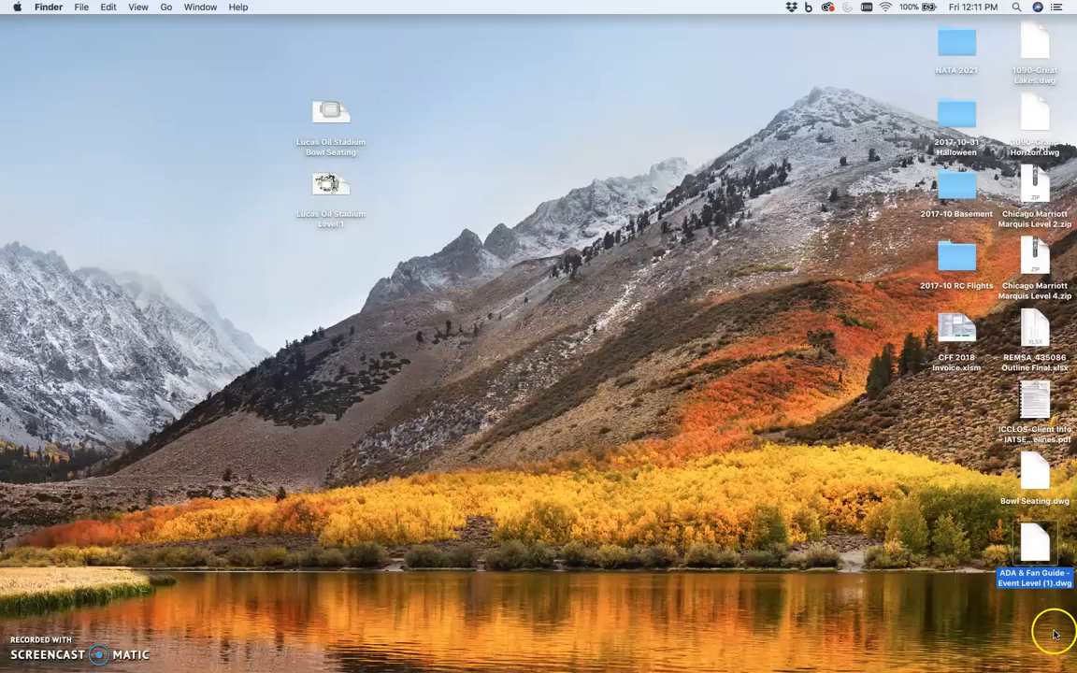
click(943, 574)
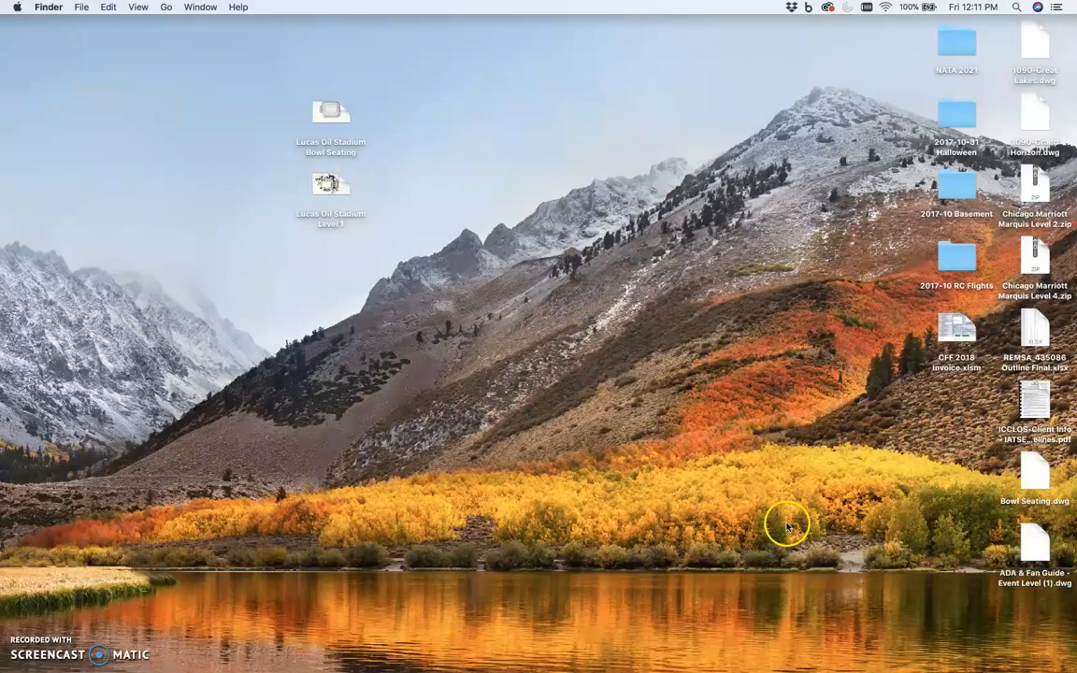
Switch to Vectorworks and create a new document from the !FAV-NewVenueTemplate.sta template.
key(ctrl+Right)
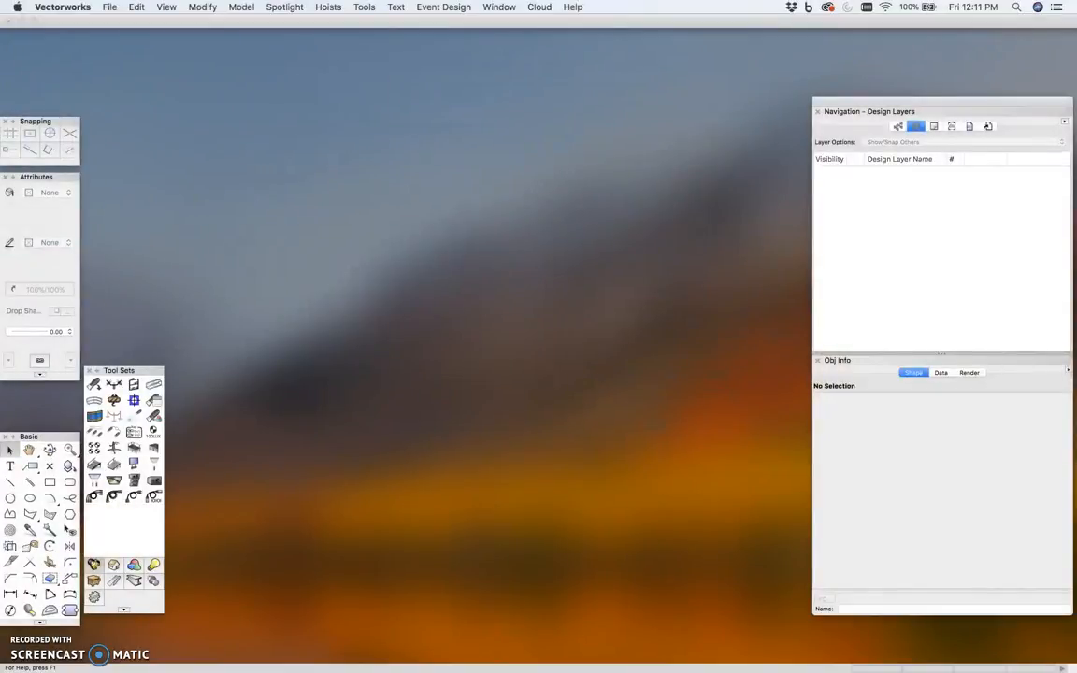
click(110, 7)
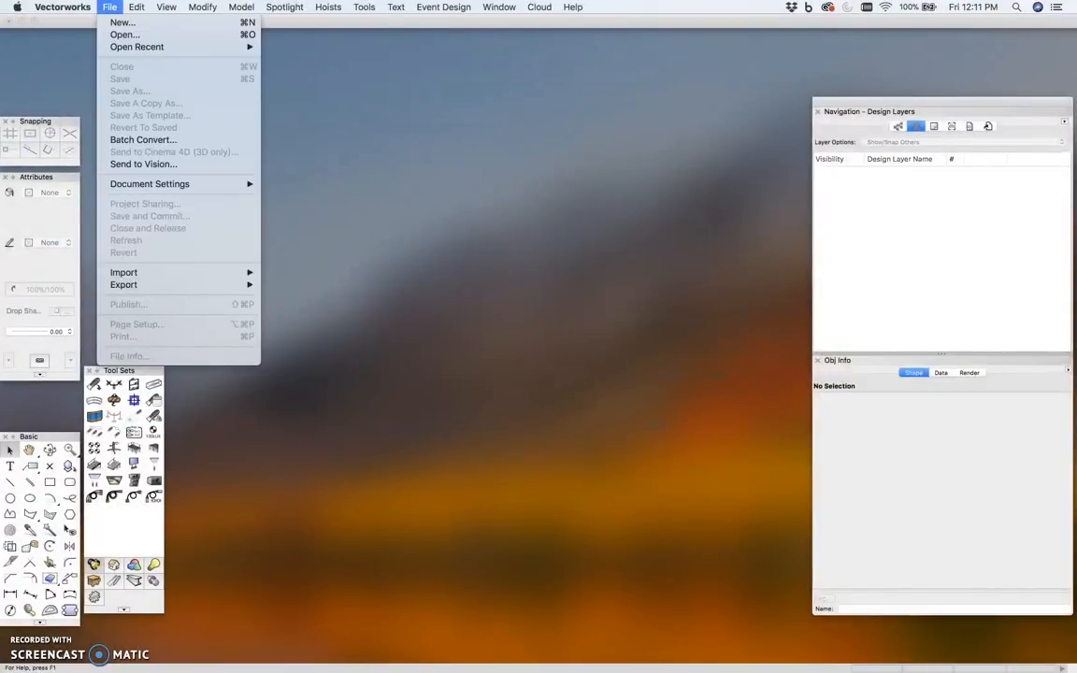
click(116, 23)
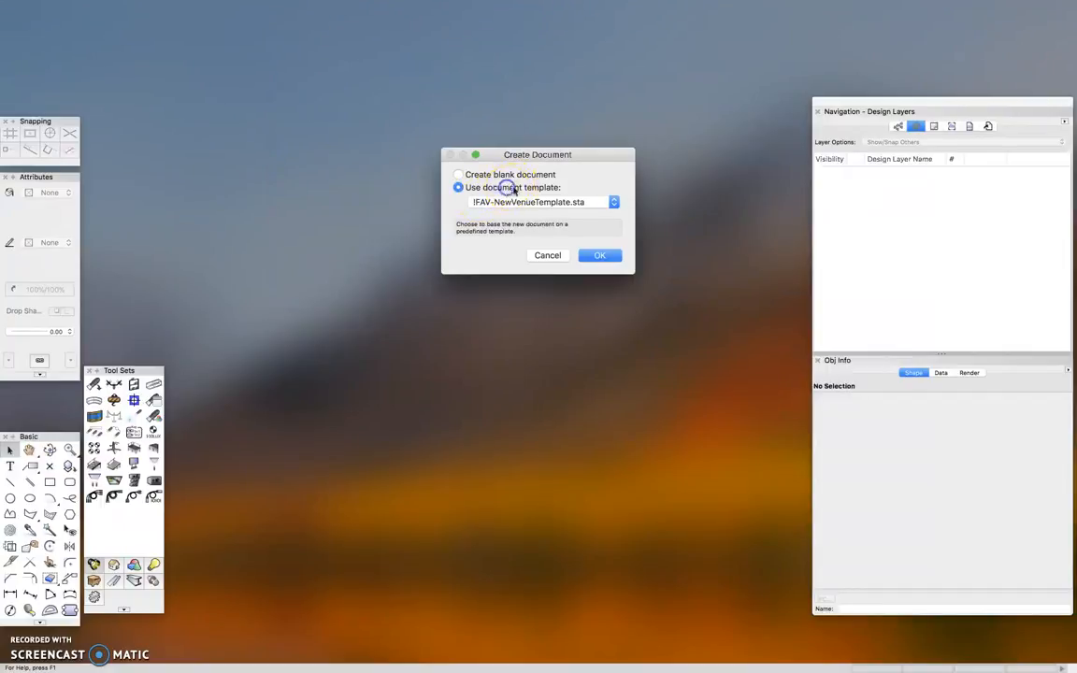
click(514, 202)
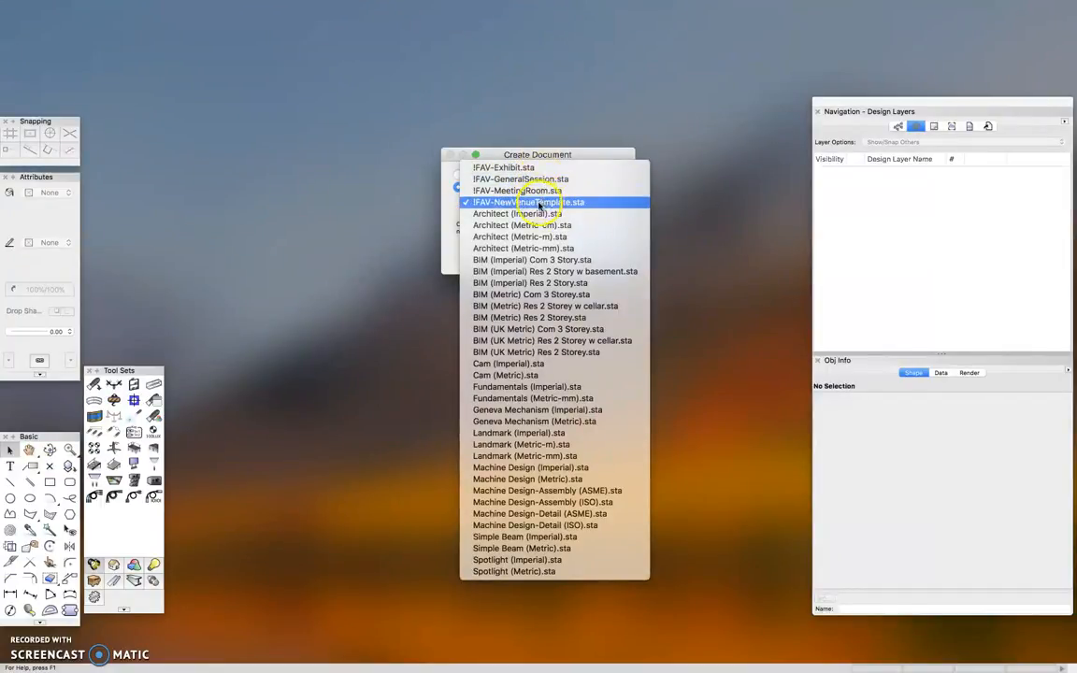
click(538, 203)
click(591, 257)
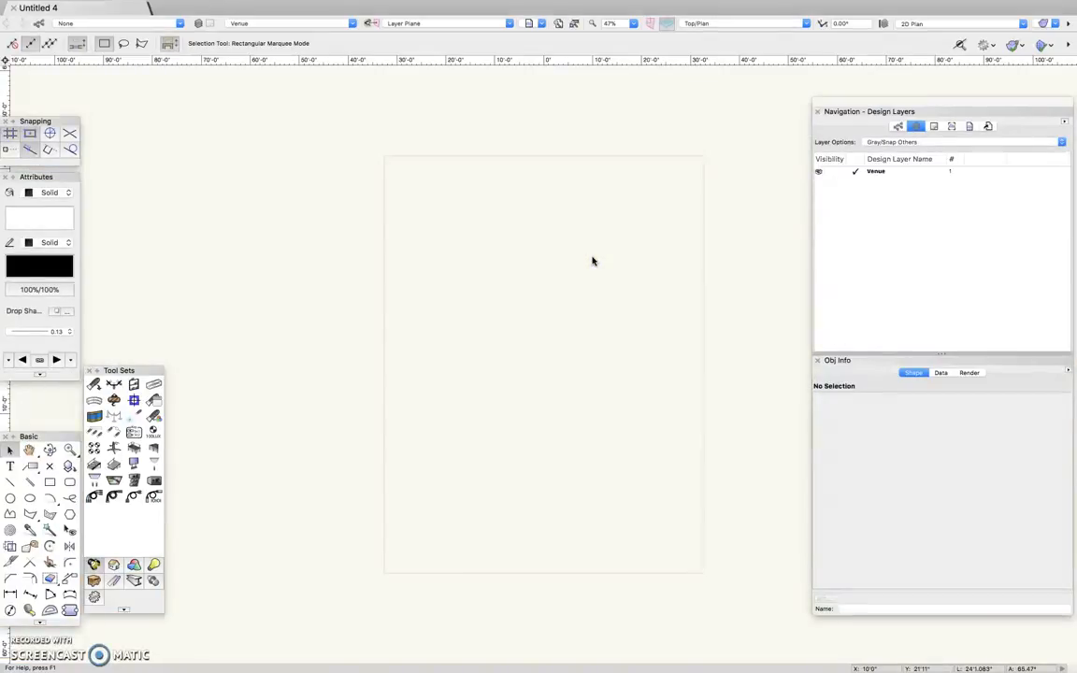
Check the scale of the Venue design layer in the document's organization settings.
click(202, 24)
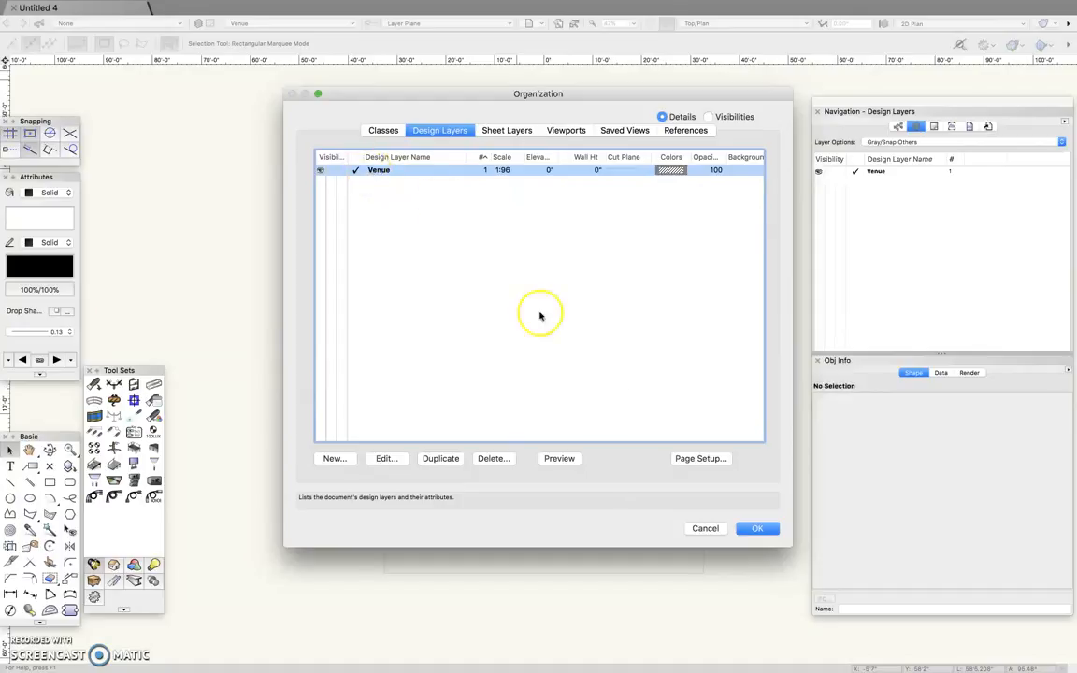
click(755, 529)
click(109, 7)
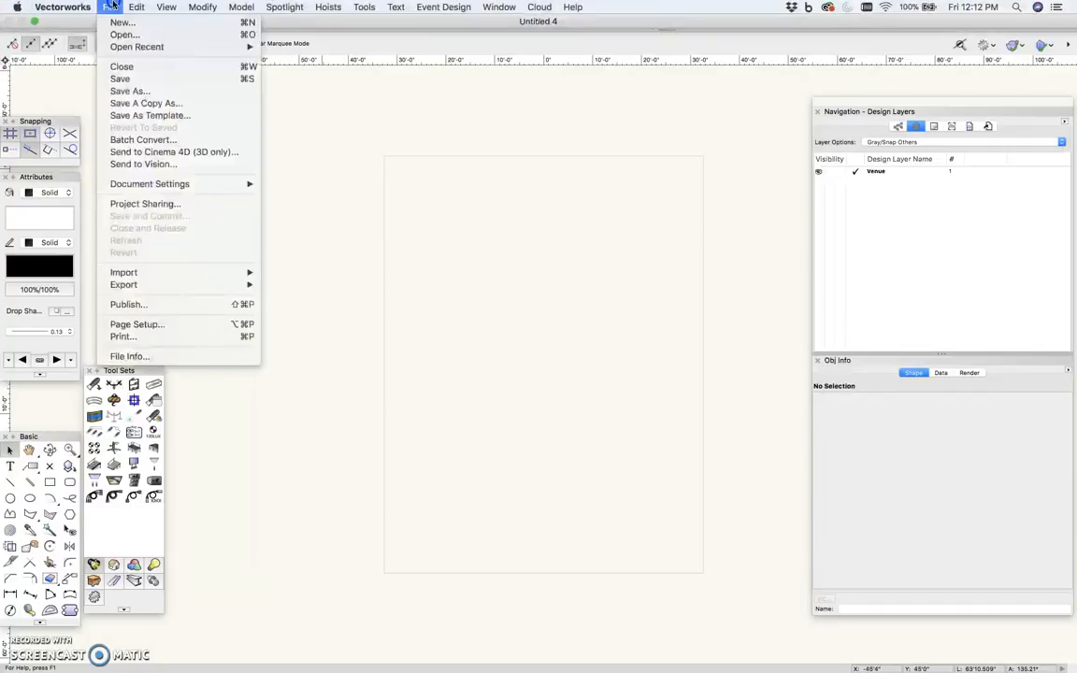
click(110, 7)
Choose ADA & Fan Guide - Event Level (1).dwg for a single DXF/DWG import, continuing without the missing external references.
click(109, 6)
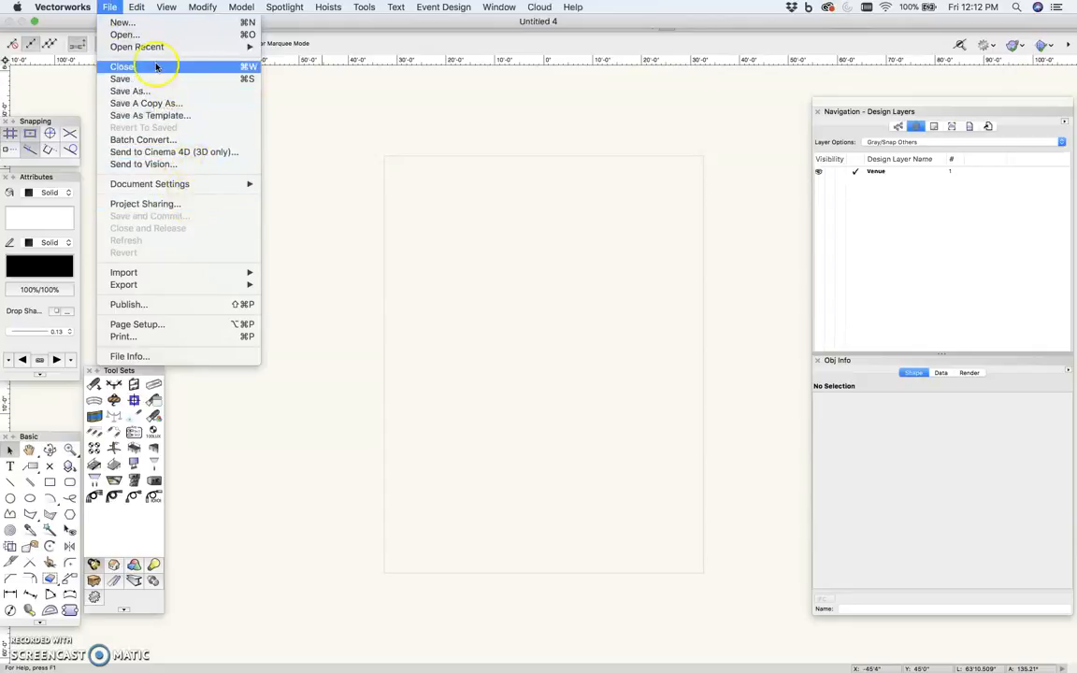
mouse_move(168, 276)
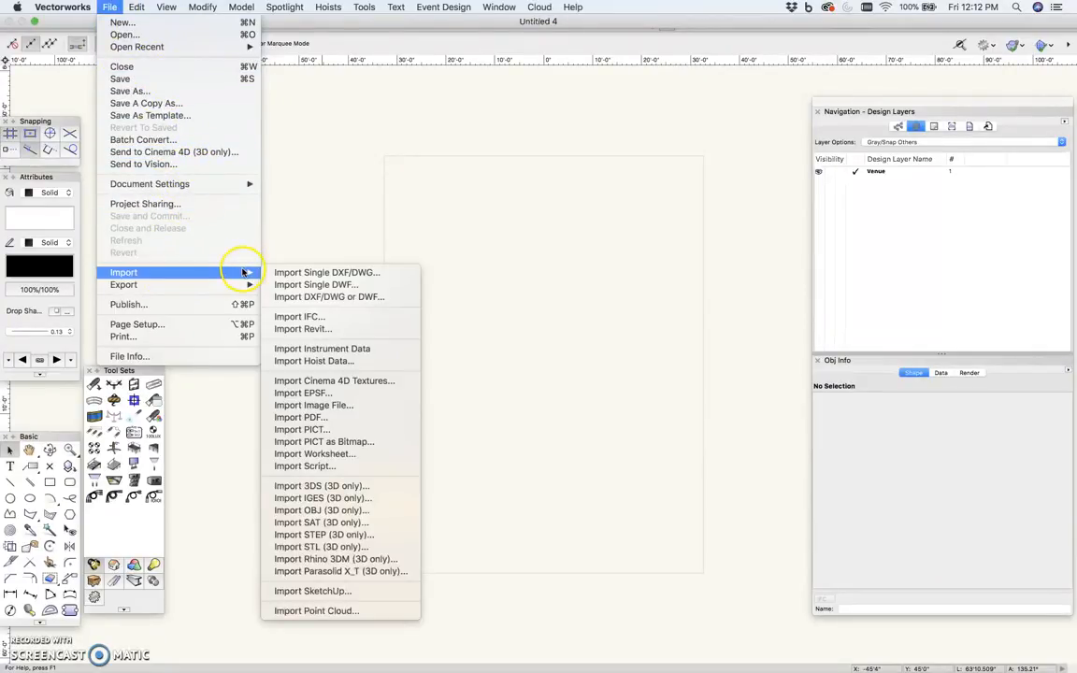
click(343, 273)
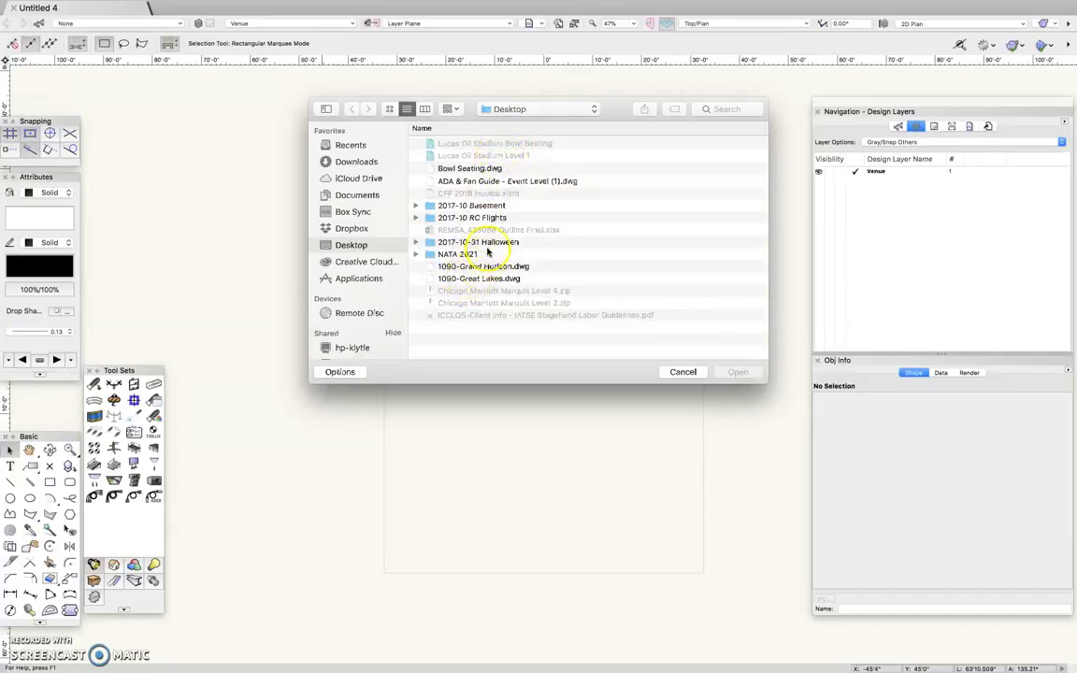
click(467, 169)
click(466, 181)
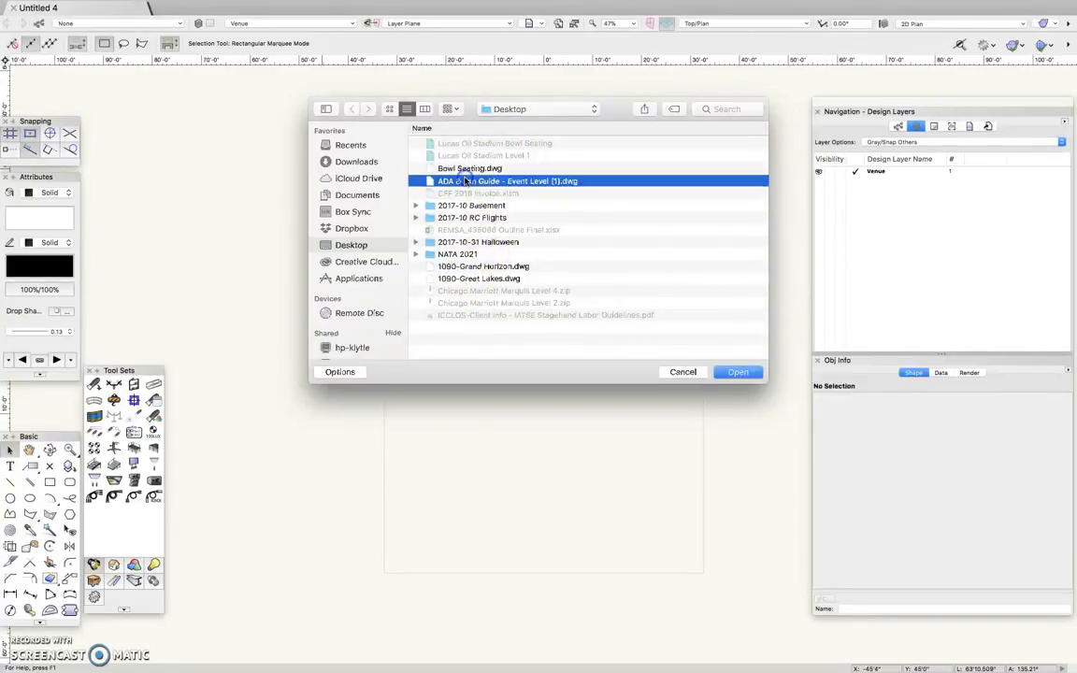
click(736, 372)
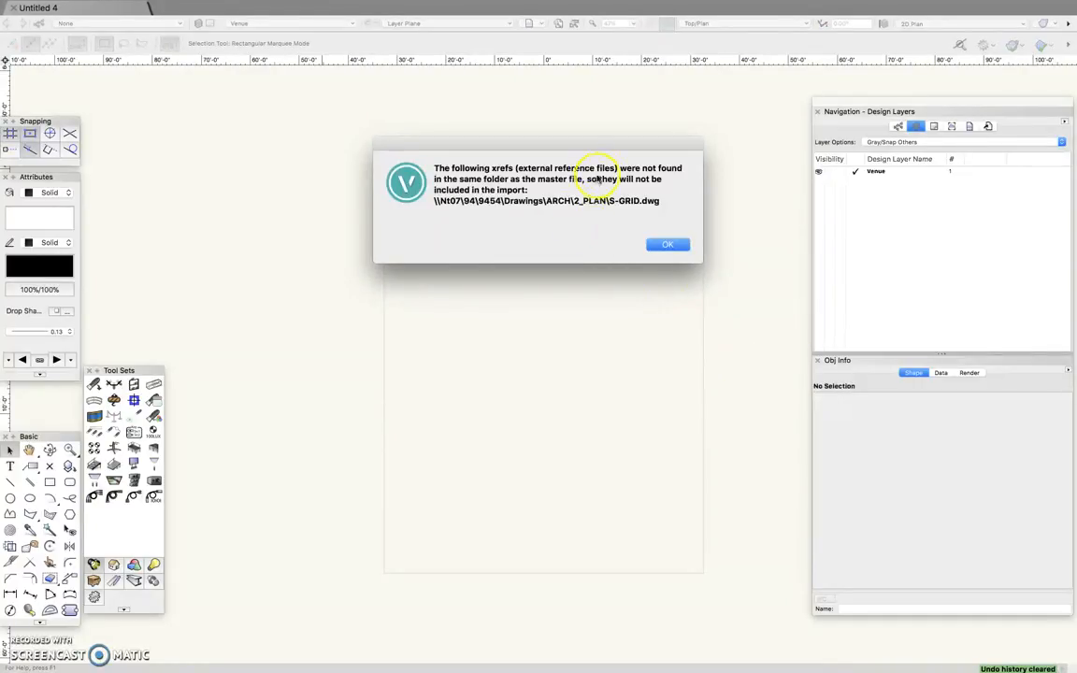
click(672, 246)
click(679, 246)
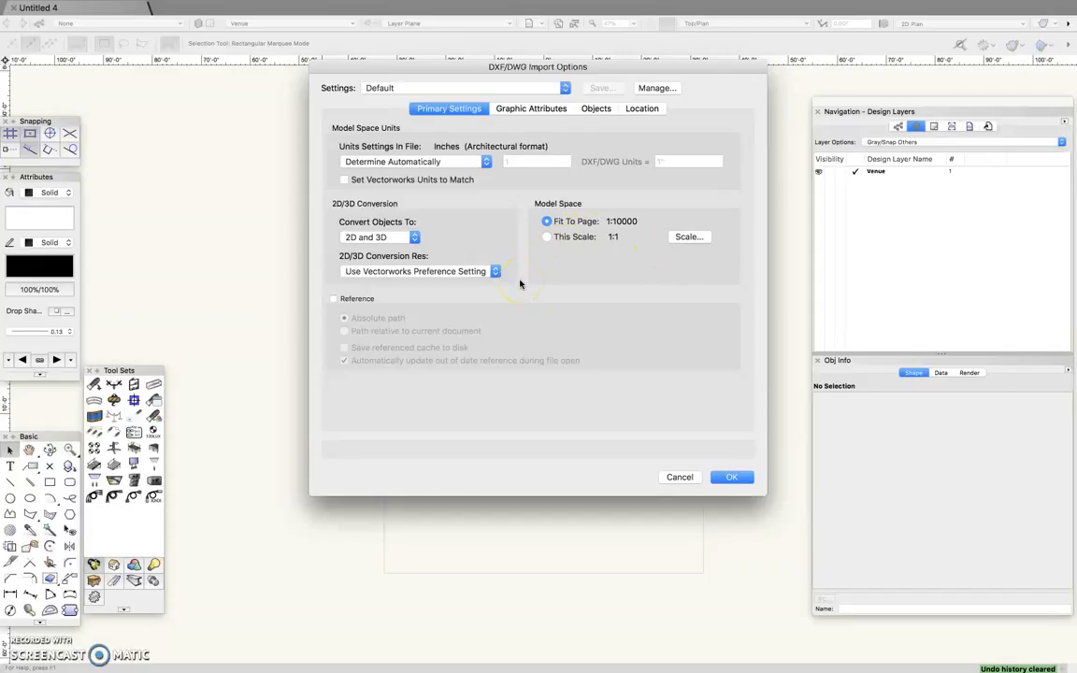
Set the model space scale to 1:96 in the import options and complete the DWG import.
click(545, 236)
click(688, 237)
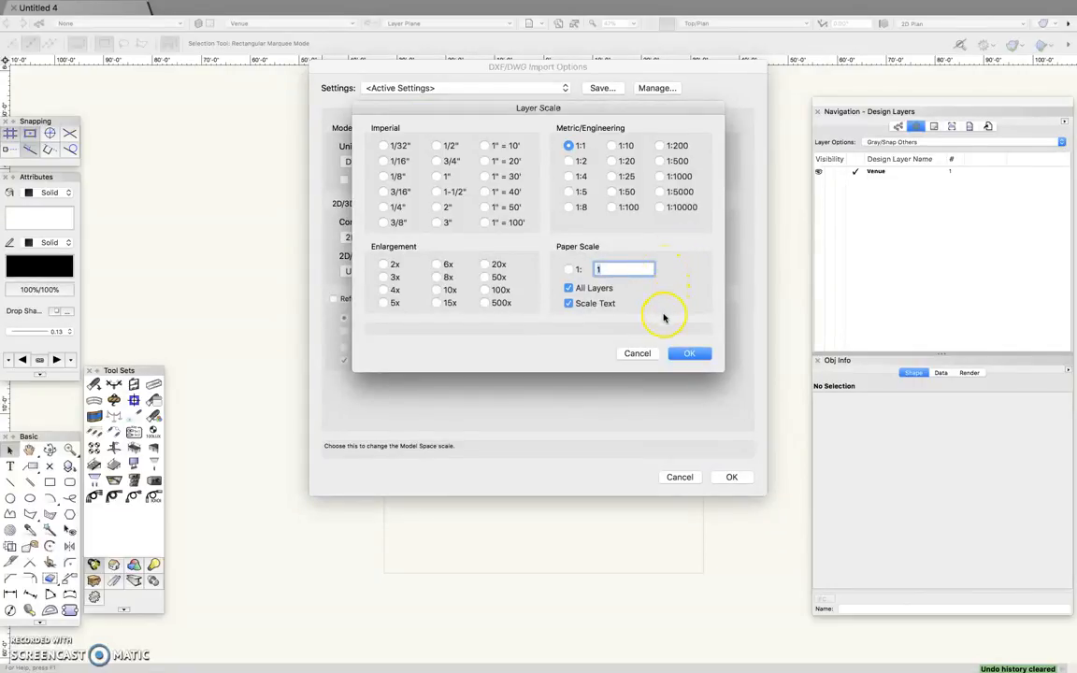
text(96)
click(690, 354)
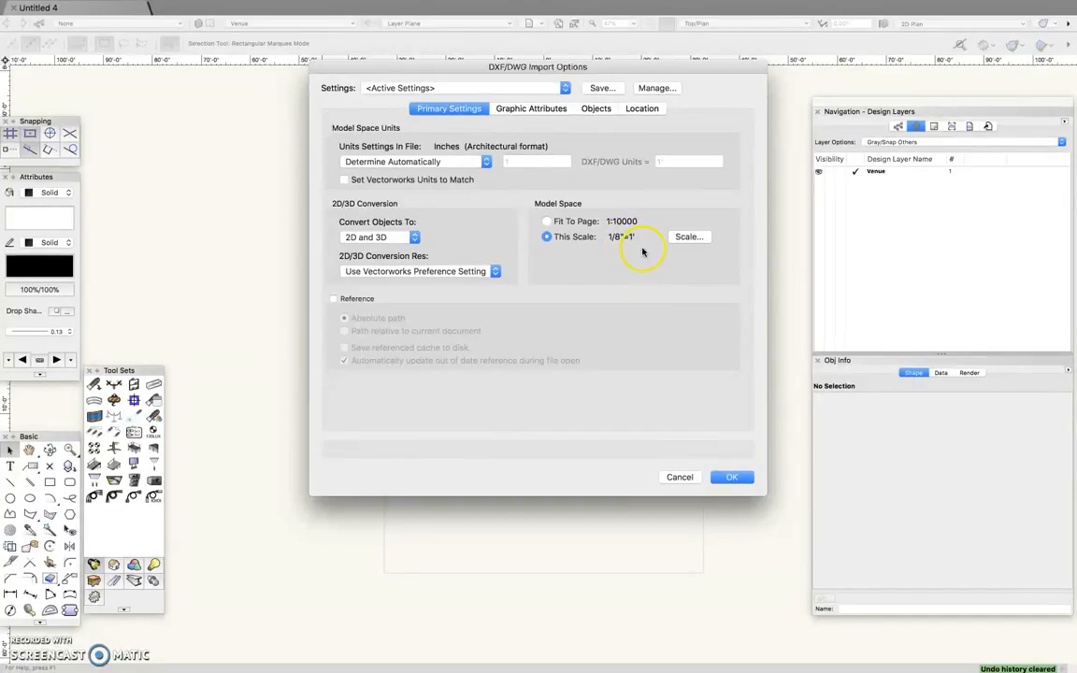
click(743, 479)
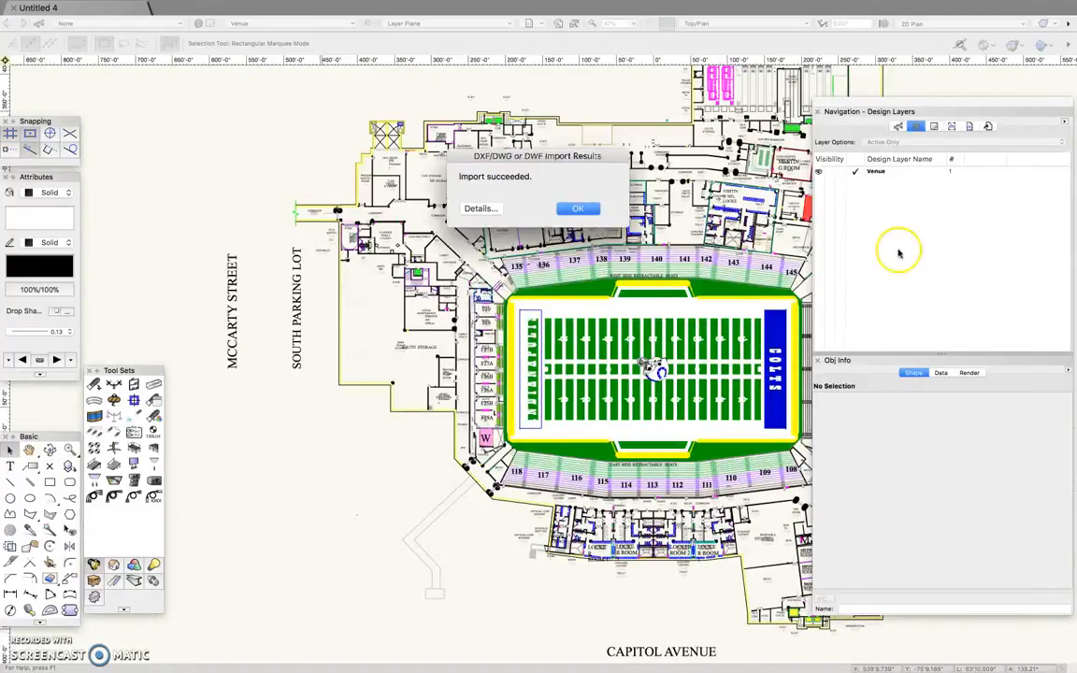
click(583, 208)
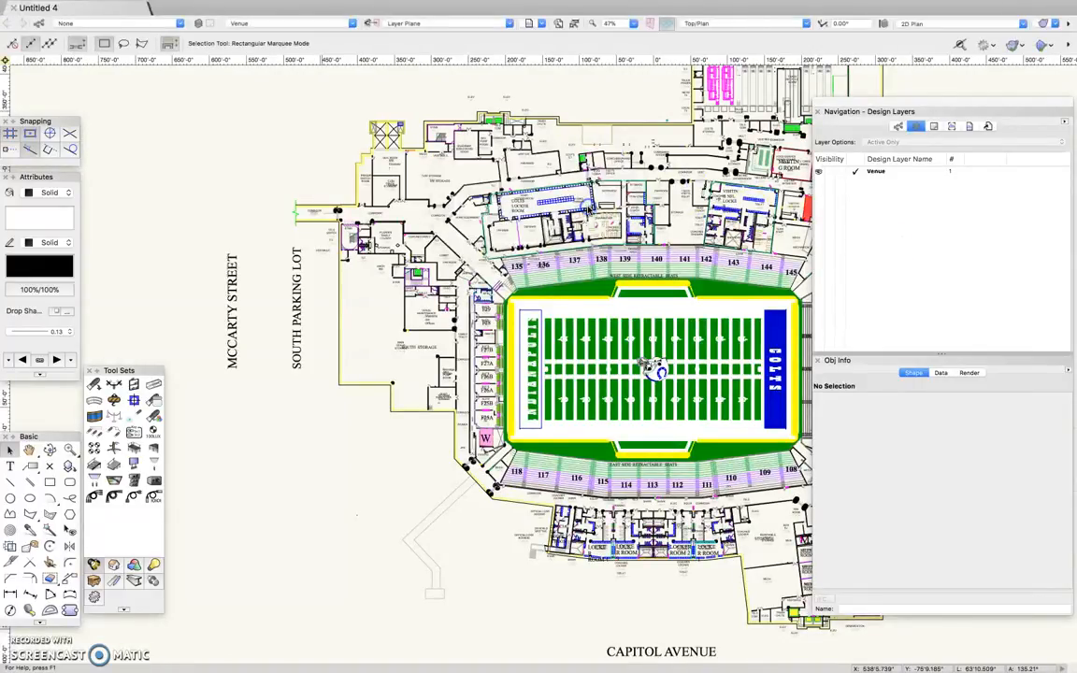
Set the layer options to Active Only and make all the imported crop layers visible.
click(954, 277)
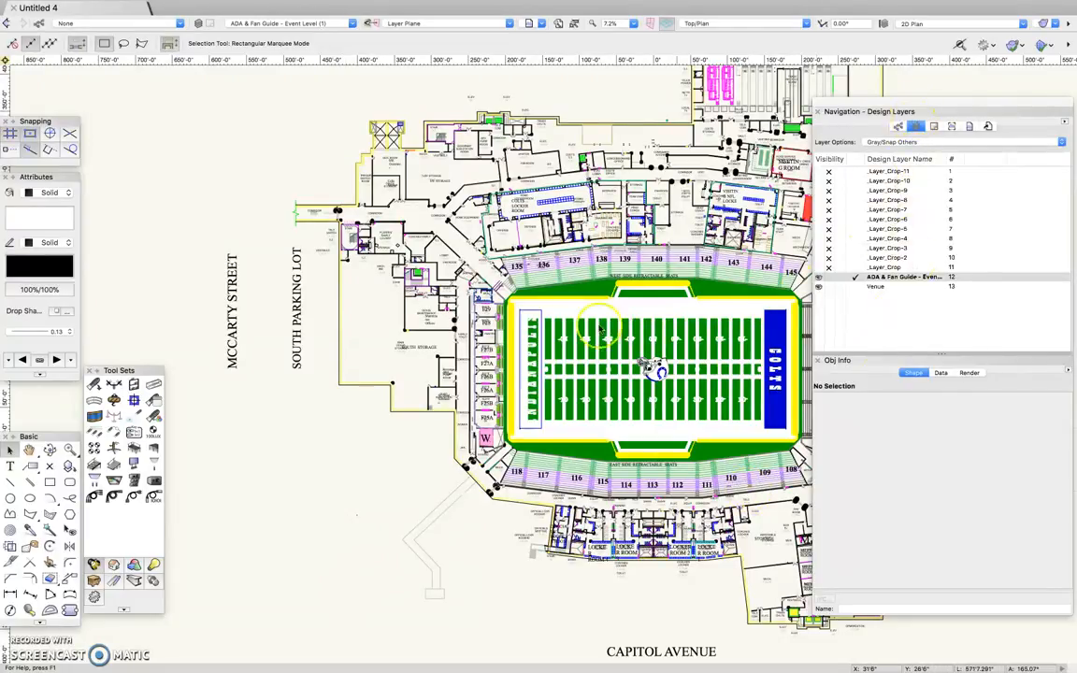
key(h)
mouse_move(623, 404)
mouse_down()
mouse_move(583, 379)
mouse_move(472, 391)
mouse_move(483, 420)
mouse_up()
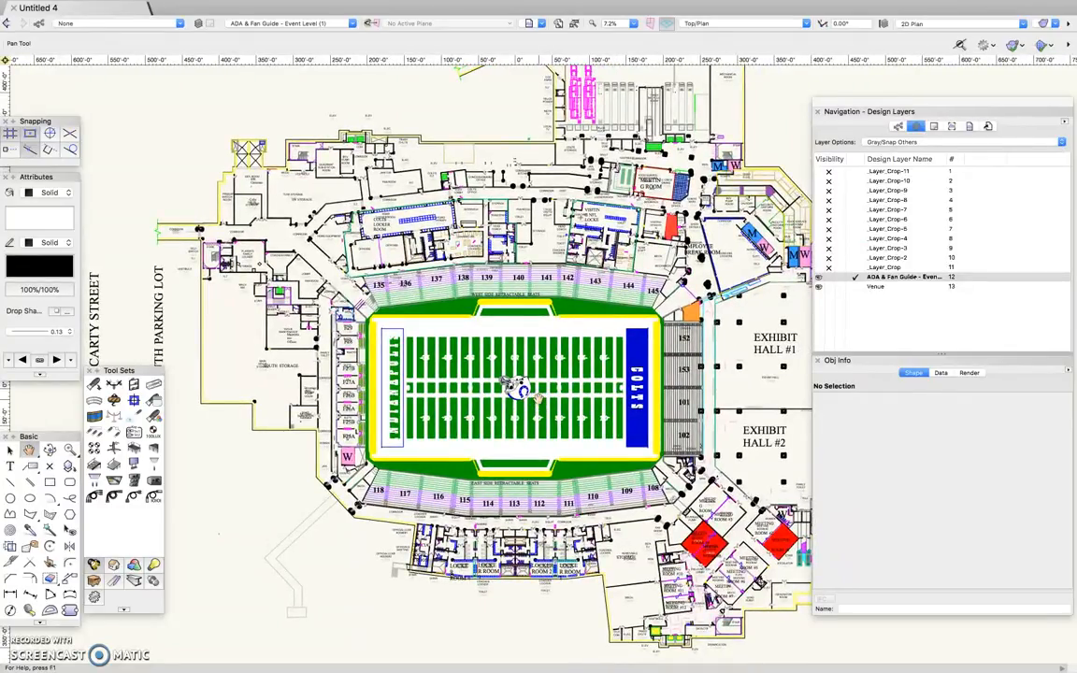
scroll(534, 392, down, 1)
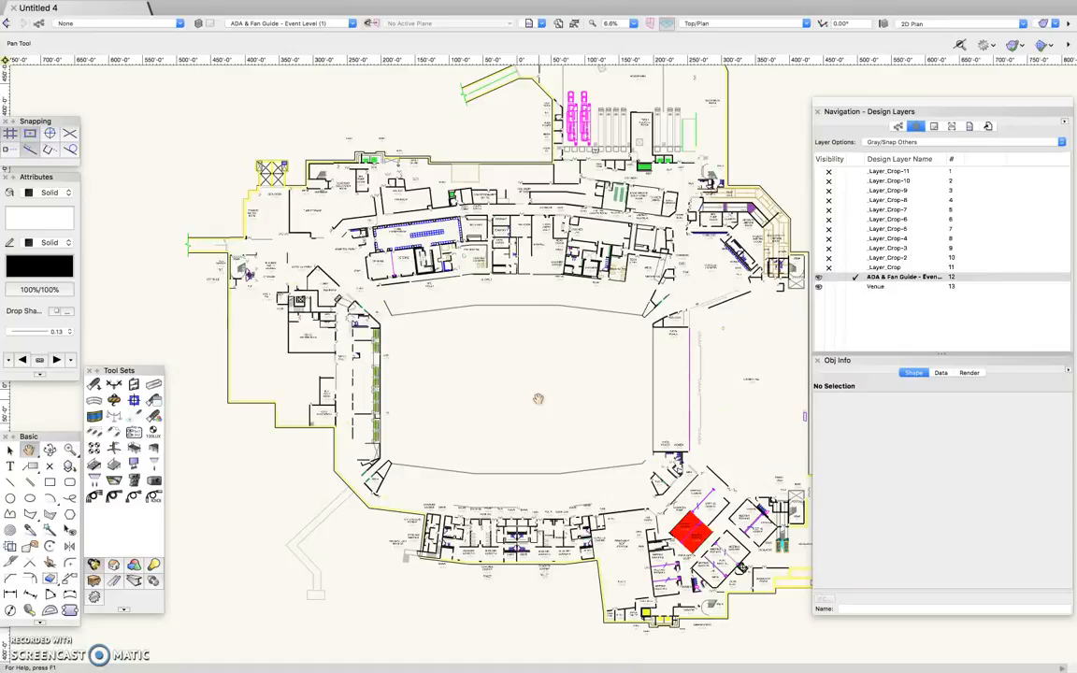
scroll(538, 399, down, 4)
drag(635, 323, 546, 321)
click(921, 316)
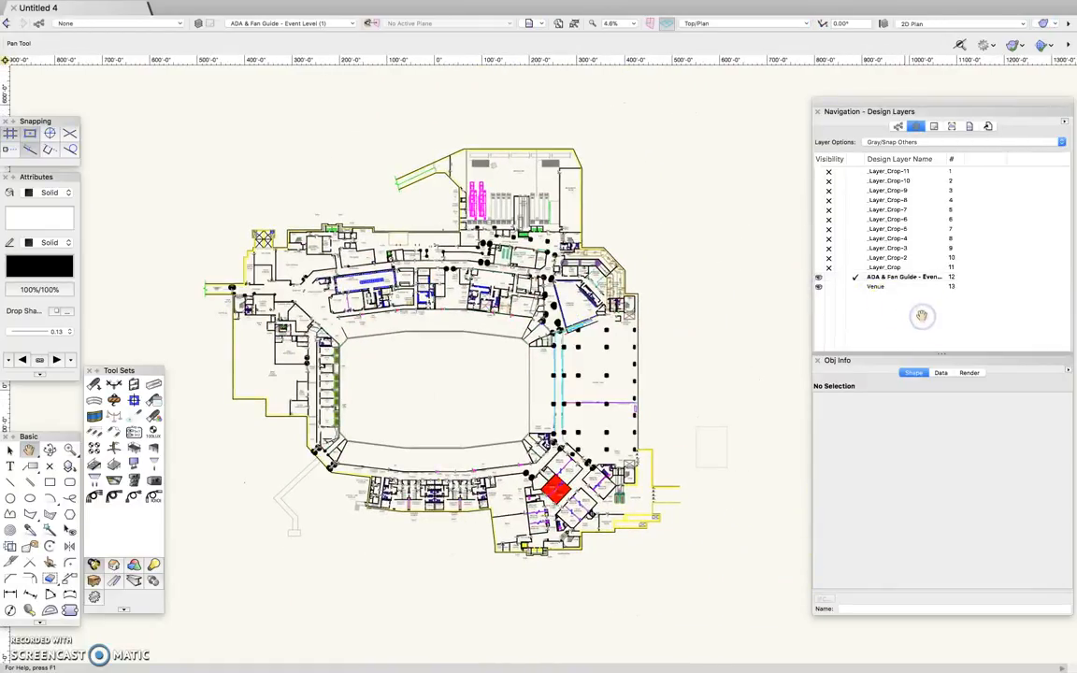
click(916, 143)
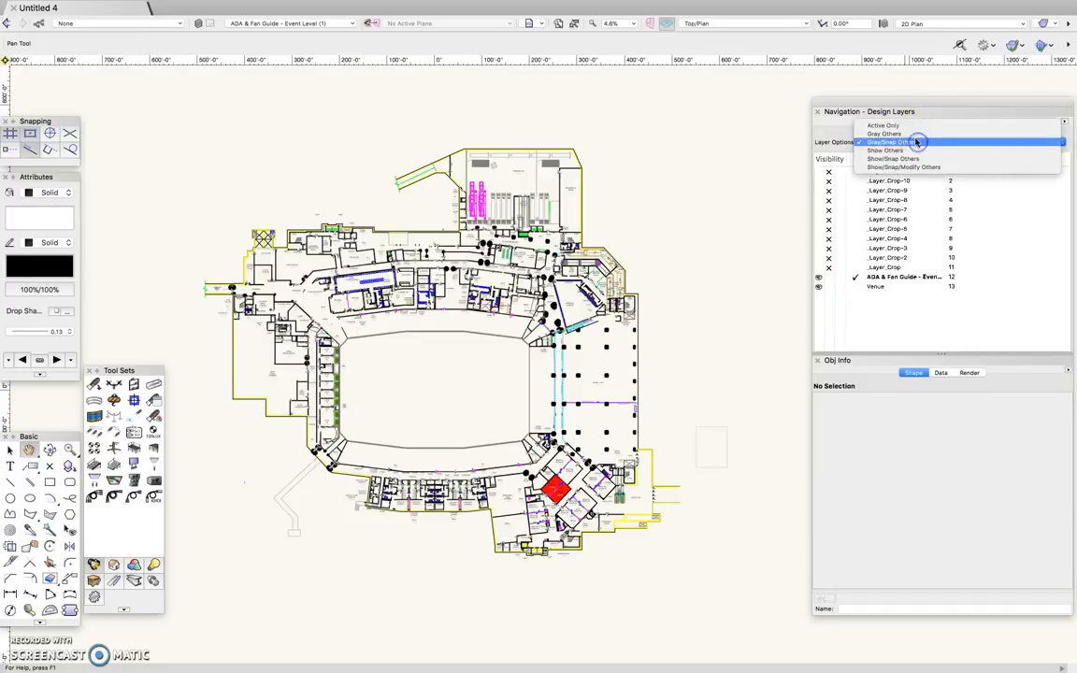
click(883, 125)
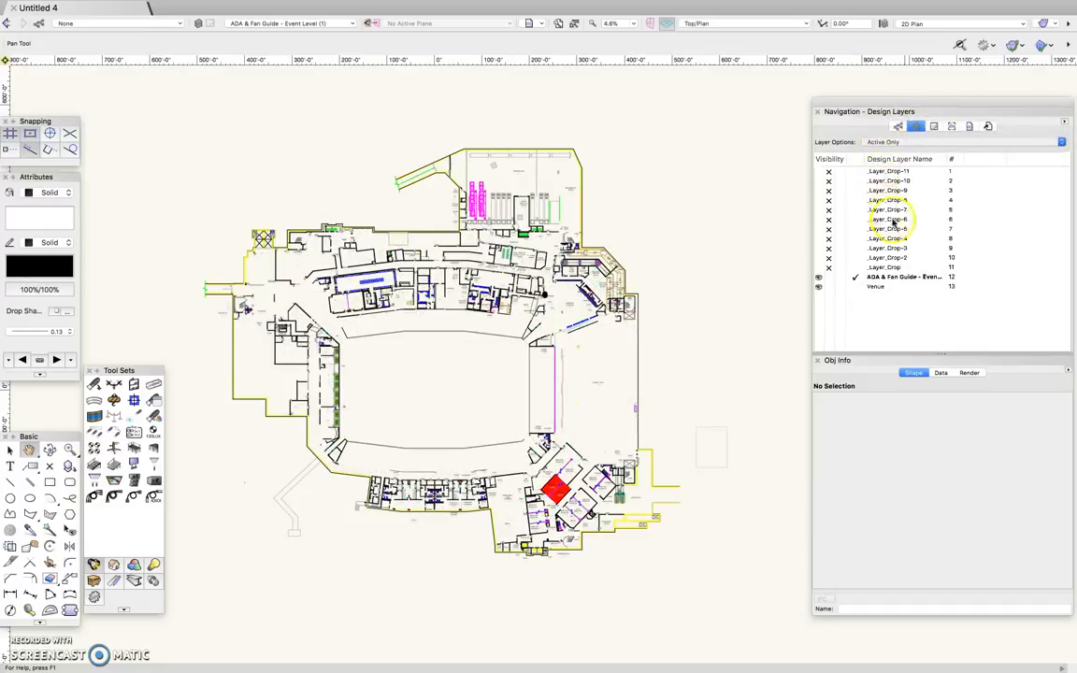
click(817, 193)
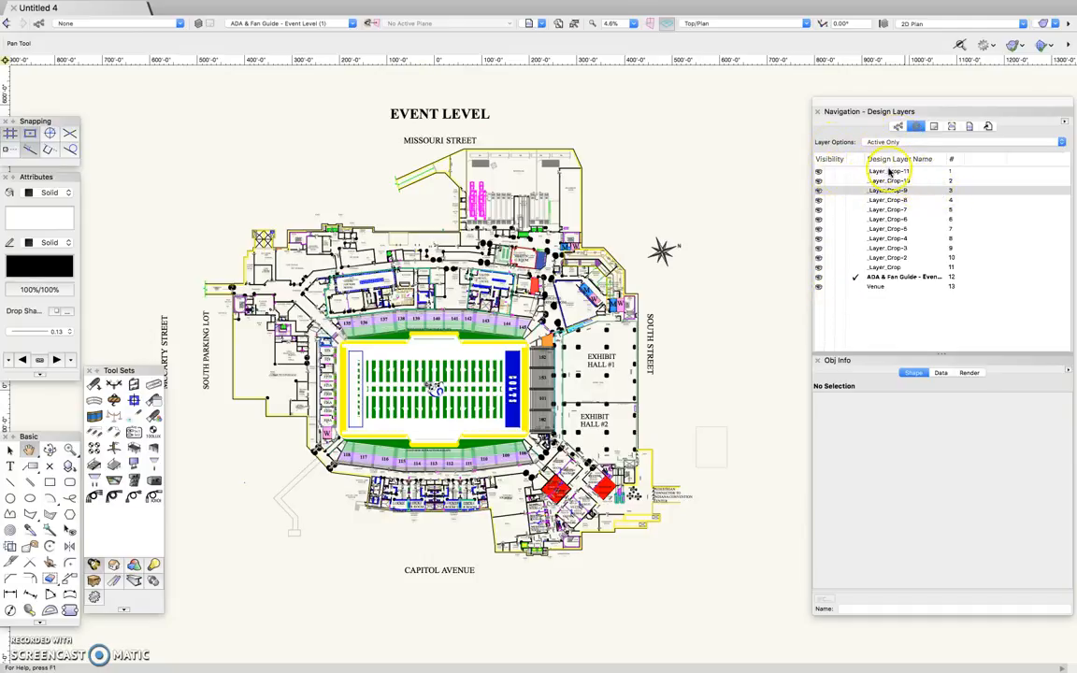
Activate the _Layer_Crop-11 design layer and examine the geometry it contains.
click(890, 172)
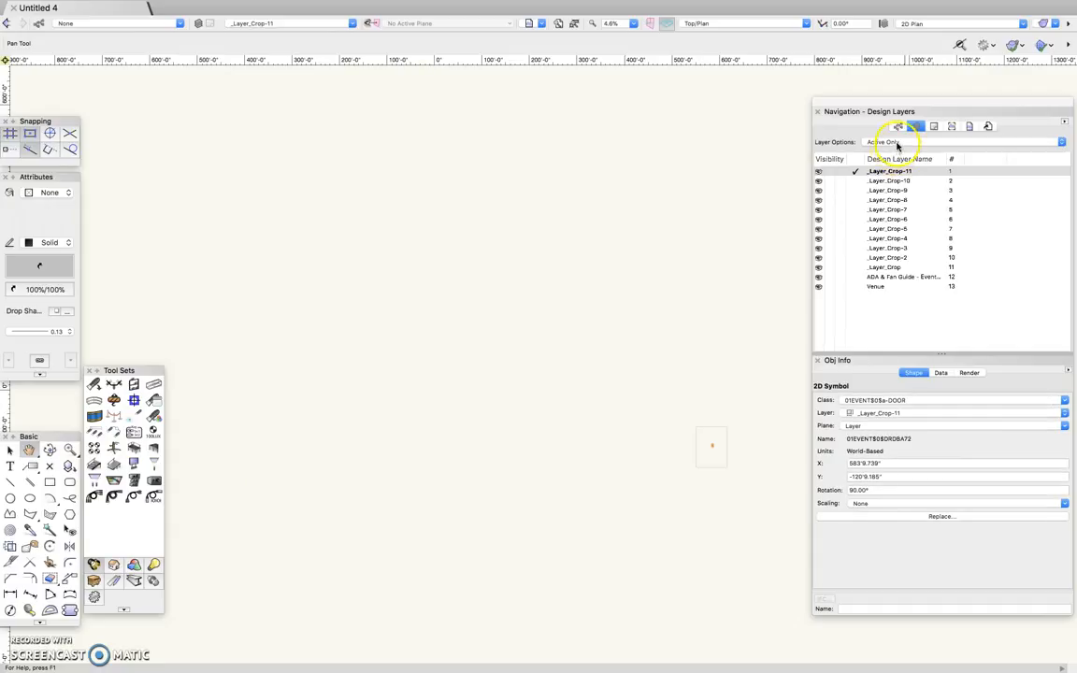
scroll(623, 437, down, 2)
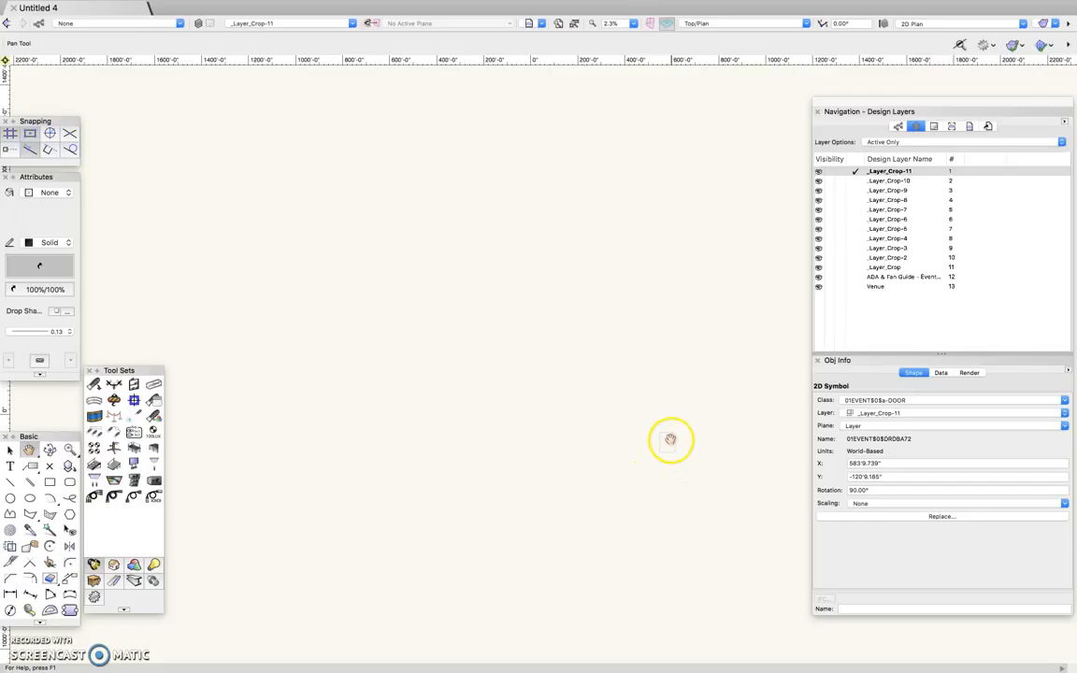
scroll(671, 444, up, 6)
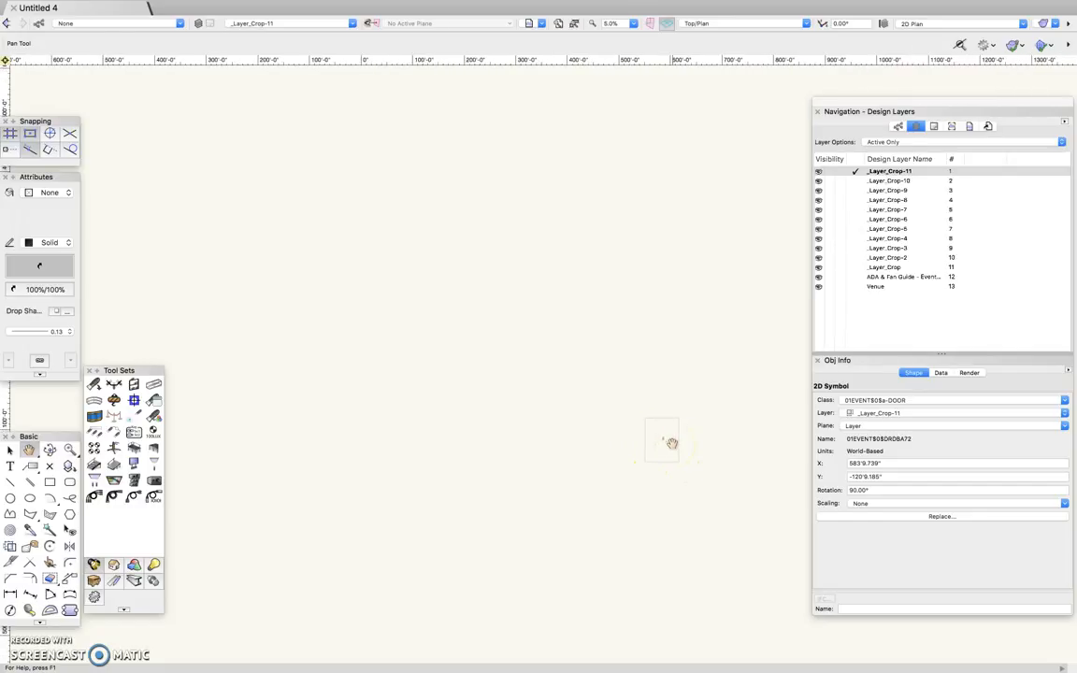
scroll(643, 428, up, 4)
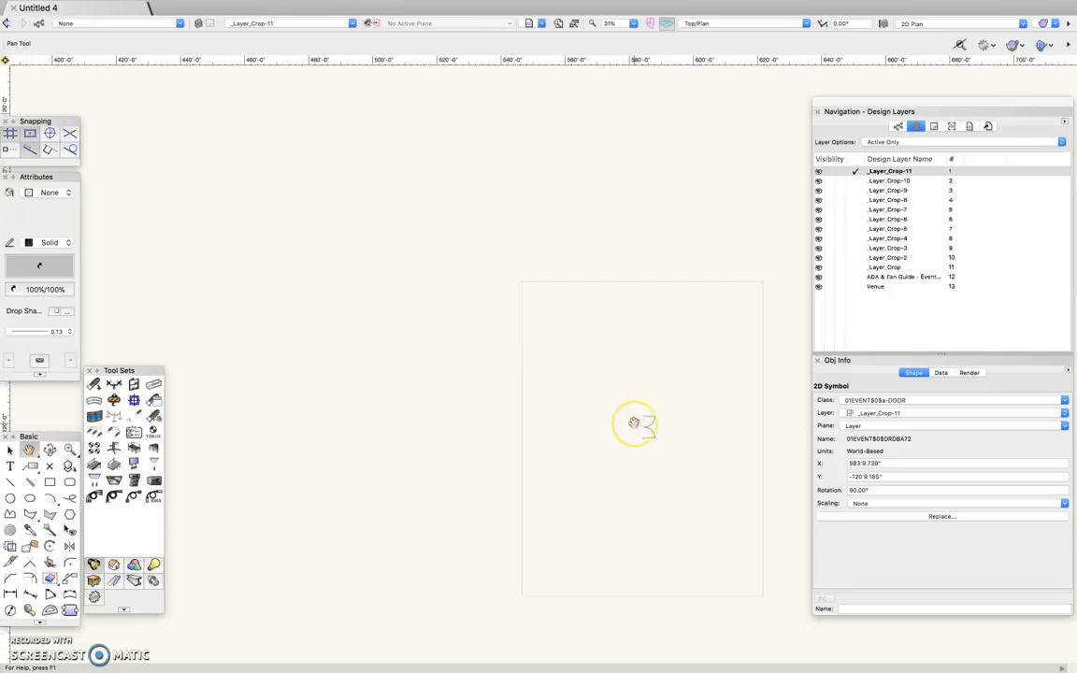
scroll(631, 423, down, 10)
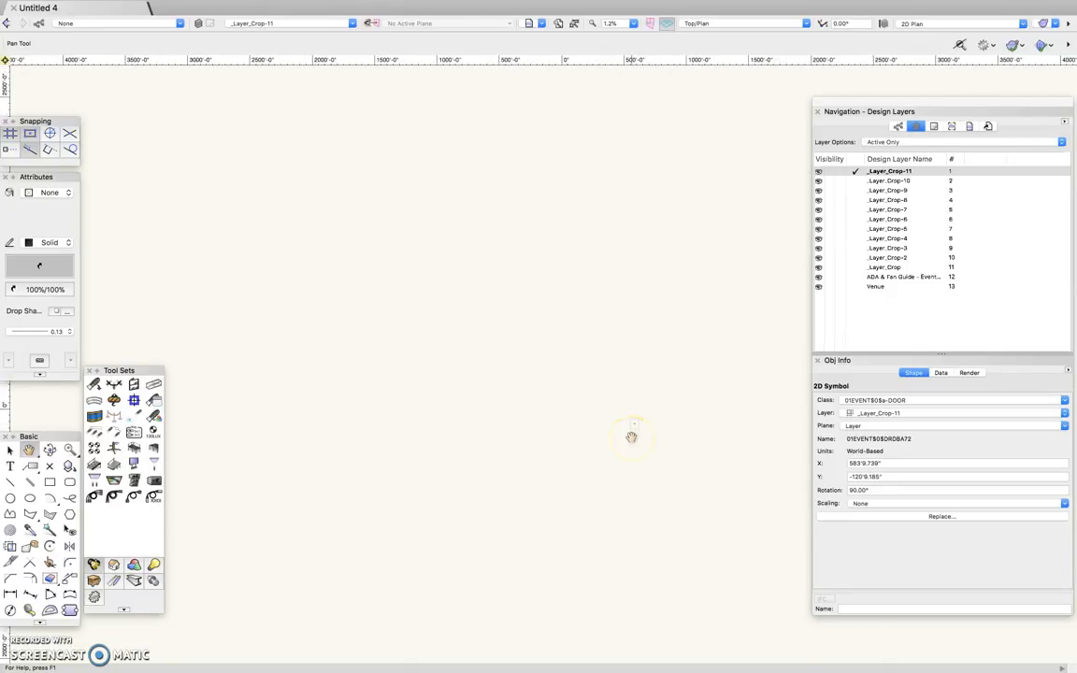
key(x)
click(634, 427)
scroll(633, 428, up, 10)
scroll(749, 295, down, 4)
scroll(514, 512, down, 2)
scroll(514, 512, down, 1)
Activate the _Layer_Crop-10 design layer and inspect its contents up close.
click(898, 181)
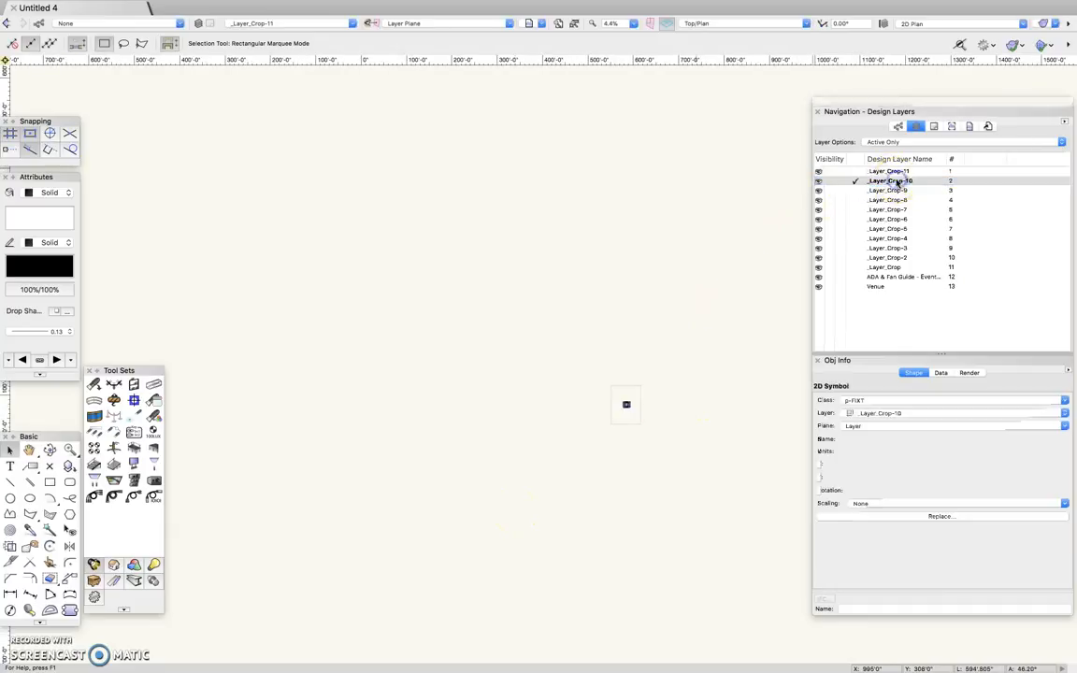
click(747, 408)
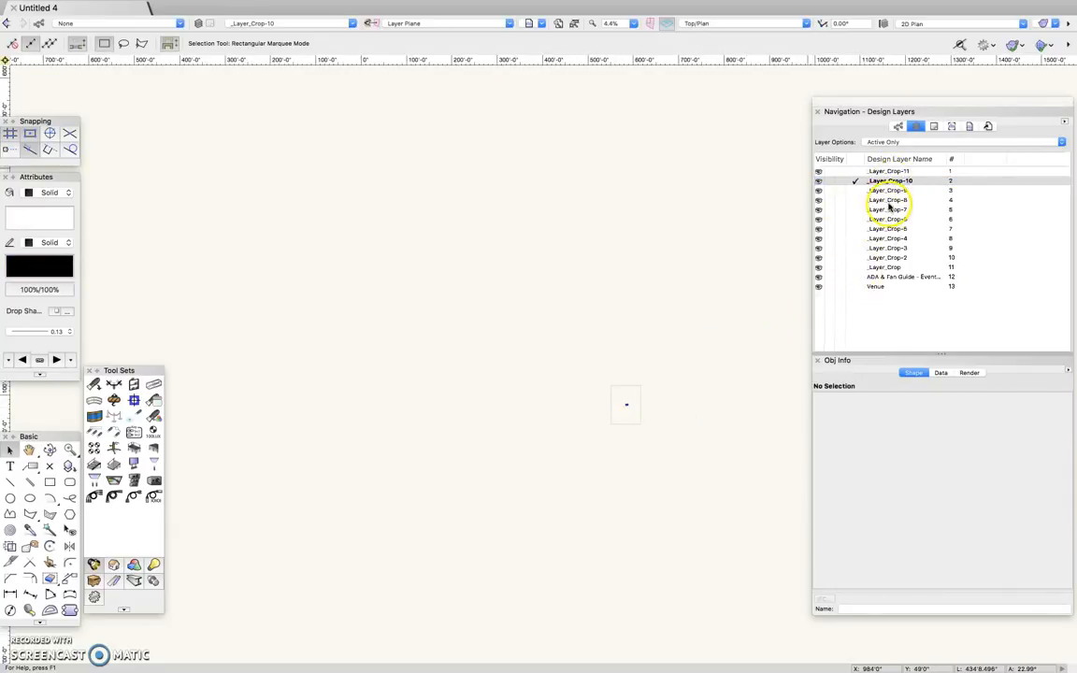
scroll(624, 415, up, 5)
scroll(623, 415, down, 3)
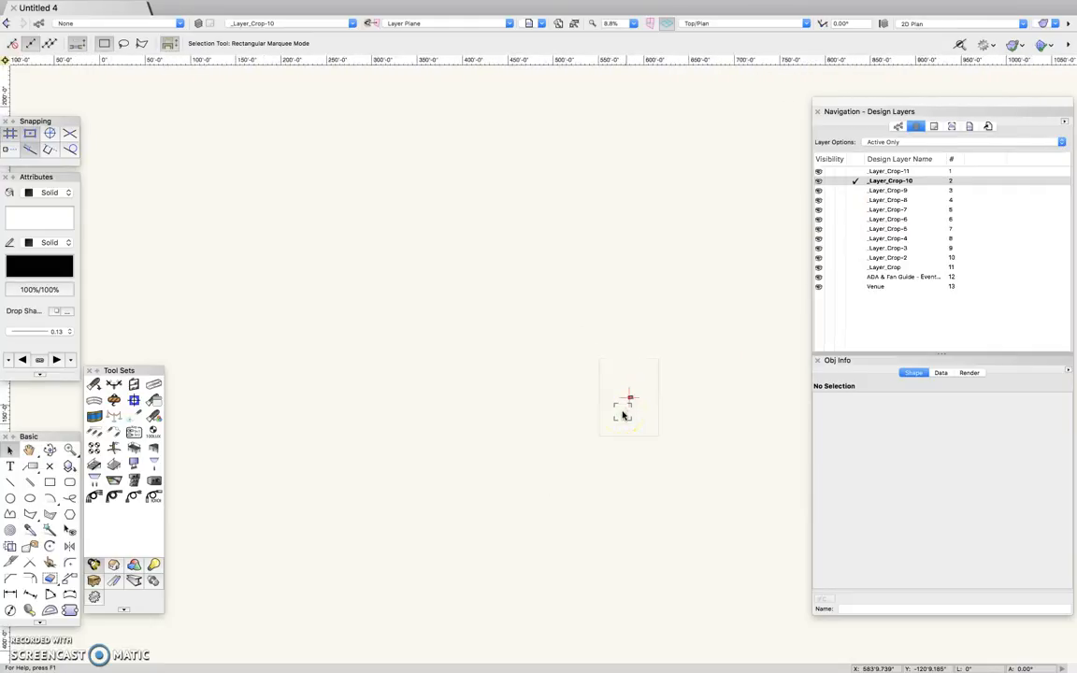
Activate the design layers _Layer_Crop-9 through _Layer_Crop-5 one after another and inspect the geometry each contains.
double_click(894, 192)
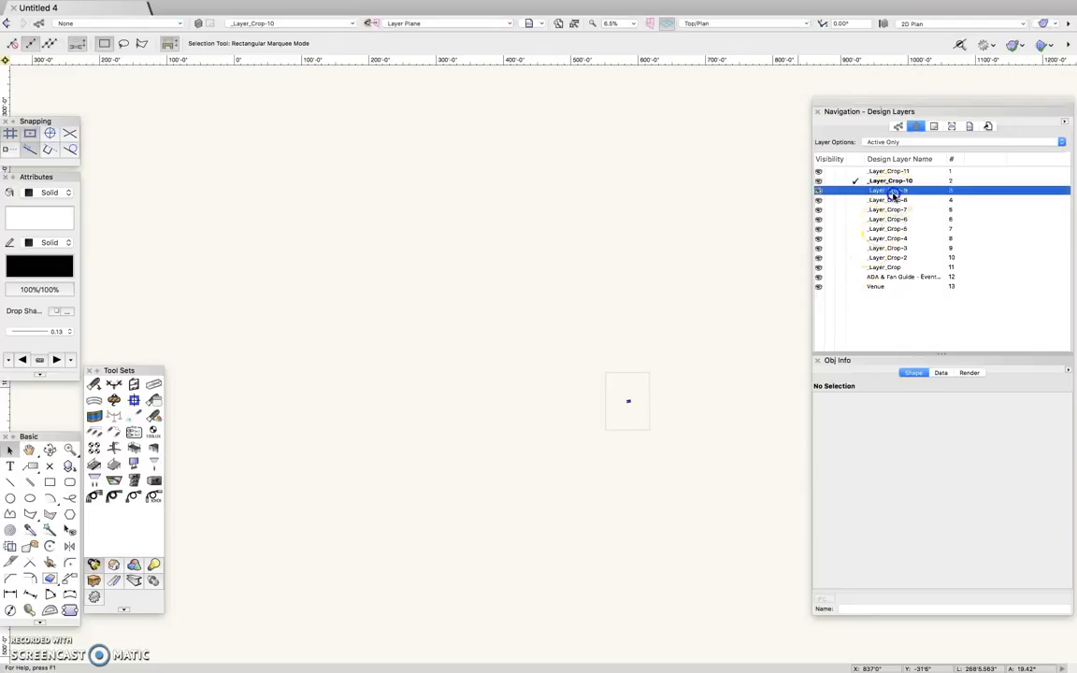
double_click(890, 200)
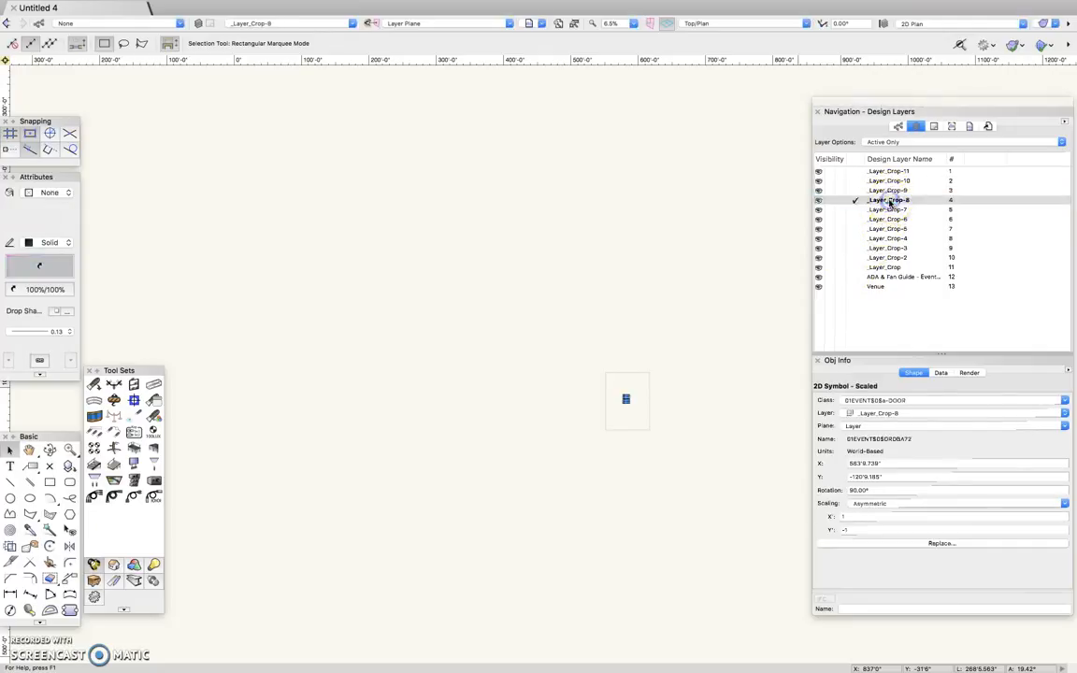
double_click(888, 209)
double_click(886, 219)
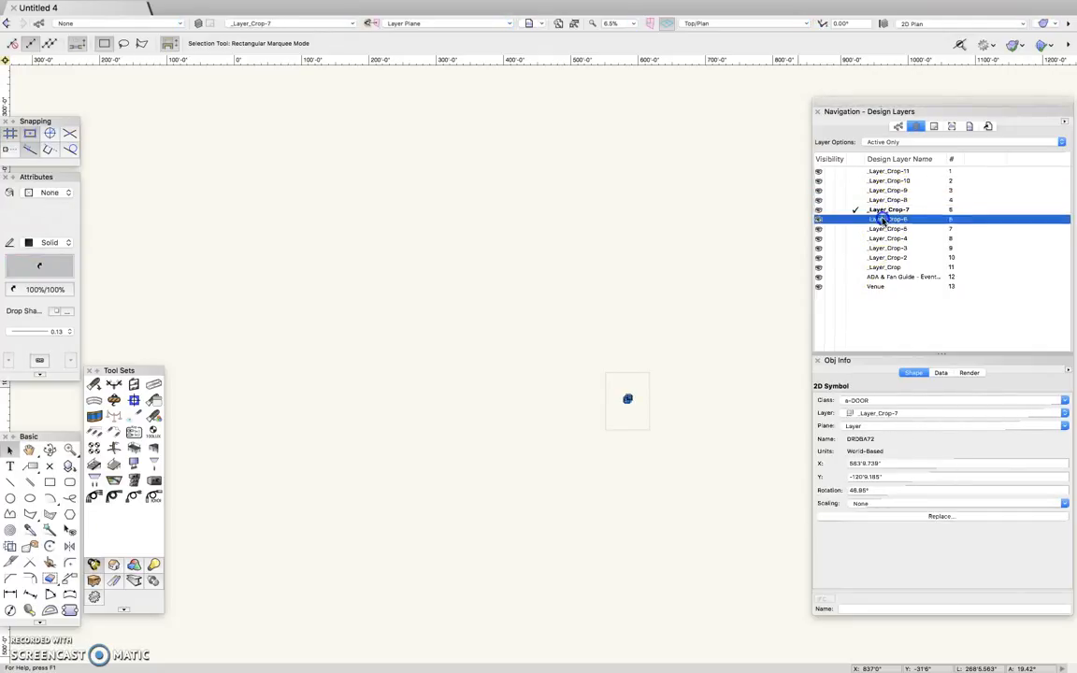
double_click(888, 228)
click(755, 427)
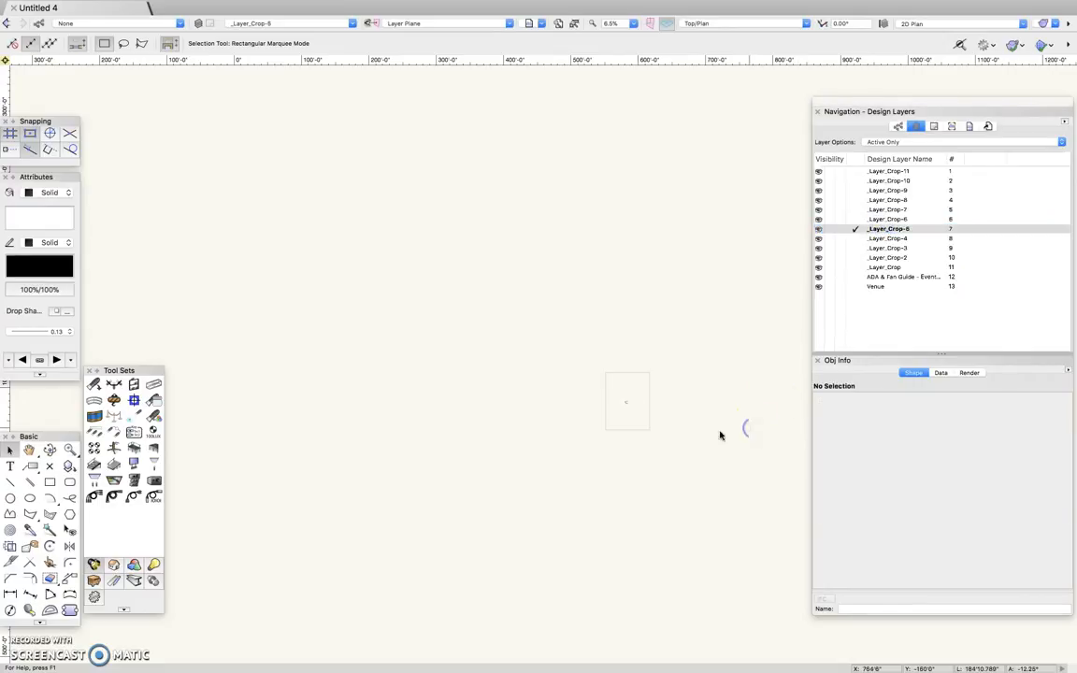
scroll(622, 406, up, 10)
scroll(622, 406, down, 11)
scroll(622, 405, down, 3)
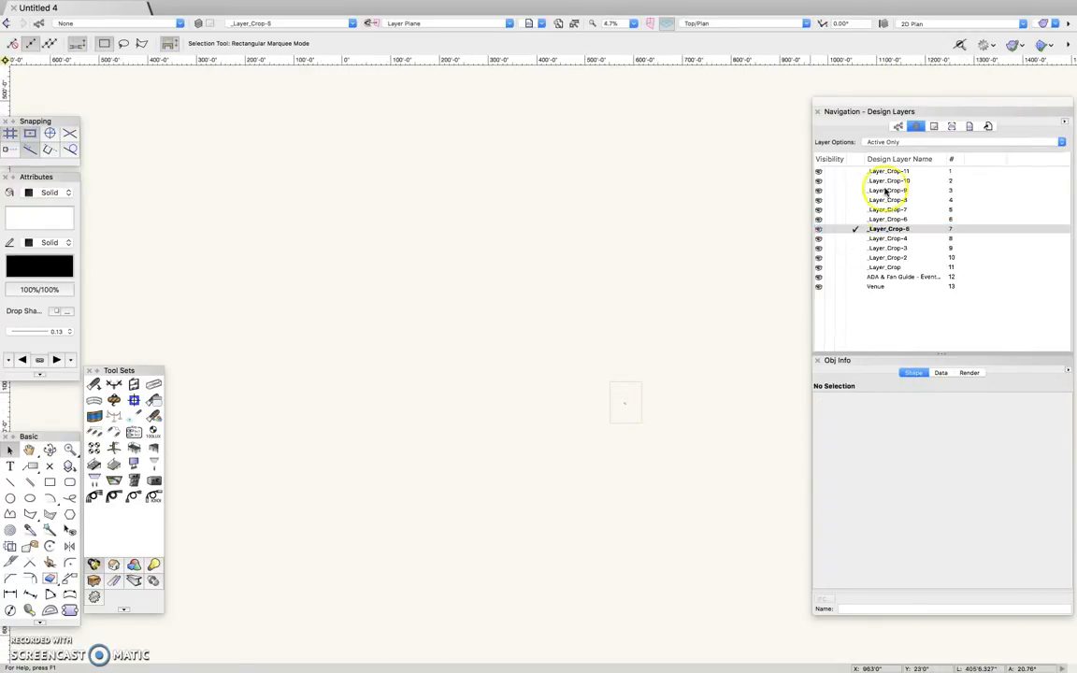
Go through the remaining crop layers from _Layer_Crop-4 to _Layer_Crop and check their contents.
click(886, 240)
double_click(886, 248)
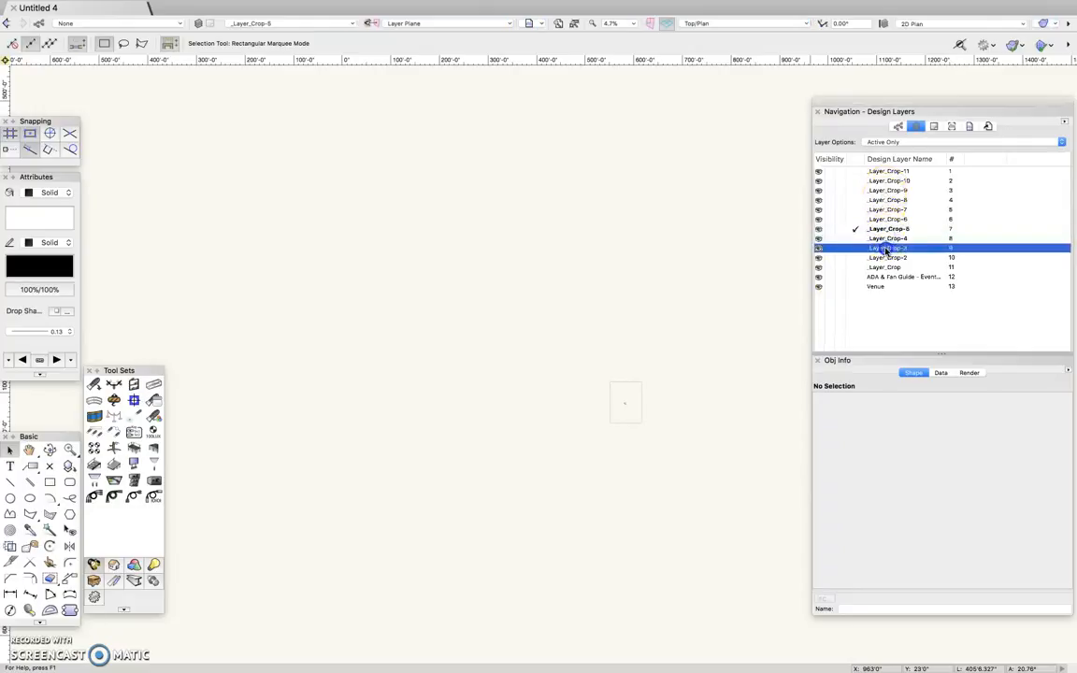
double_click(885, 257)
double_click(885, 268)
Activate the ADA & Fan Guide - Event Level (1) design layer and set the layer options to Show/Snap Others.
click(886, 276)
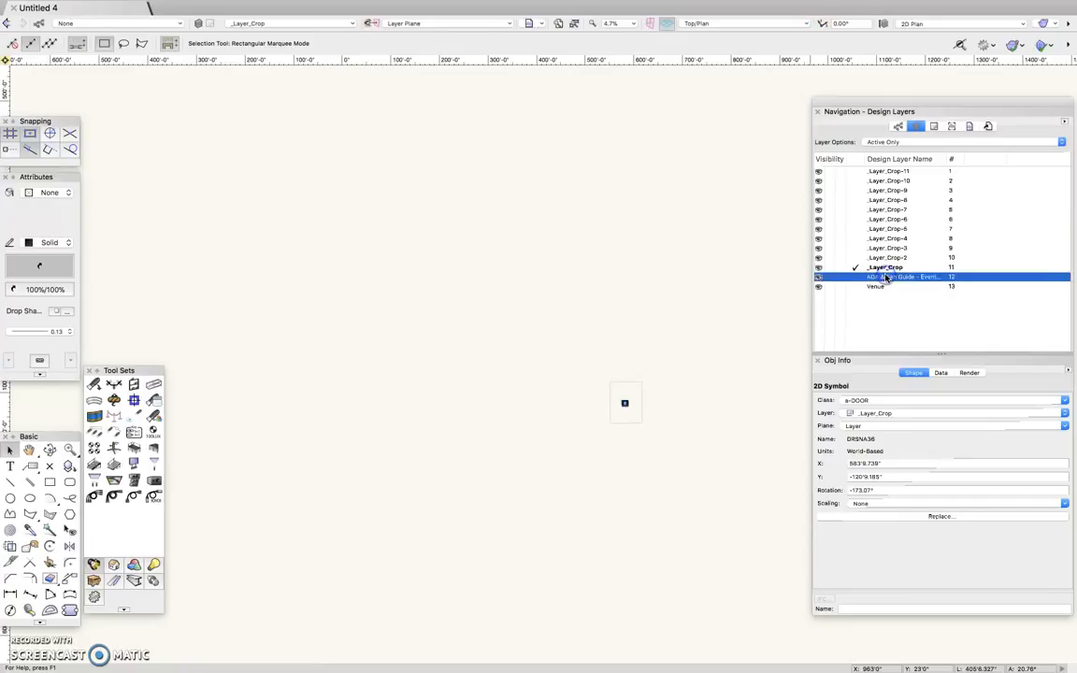
double_click(886, 277)
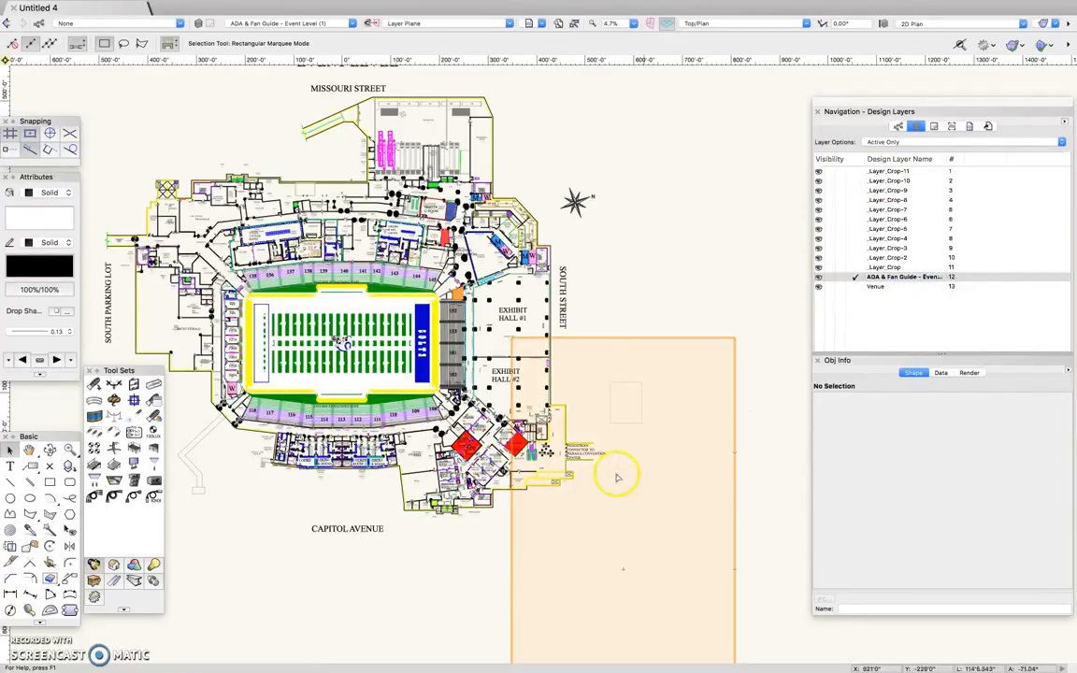
click(913, 142)
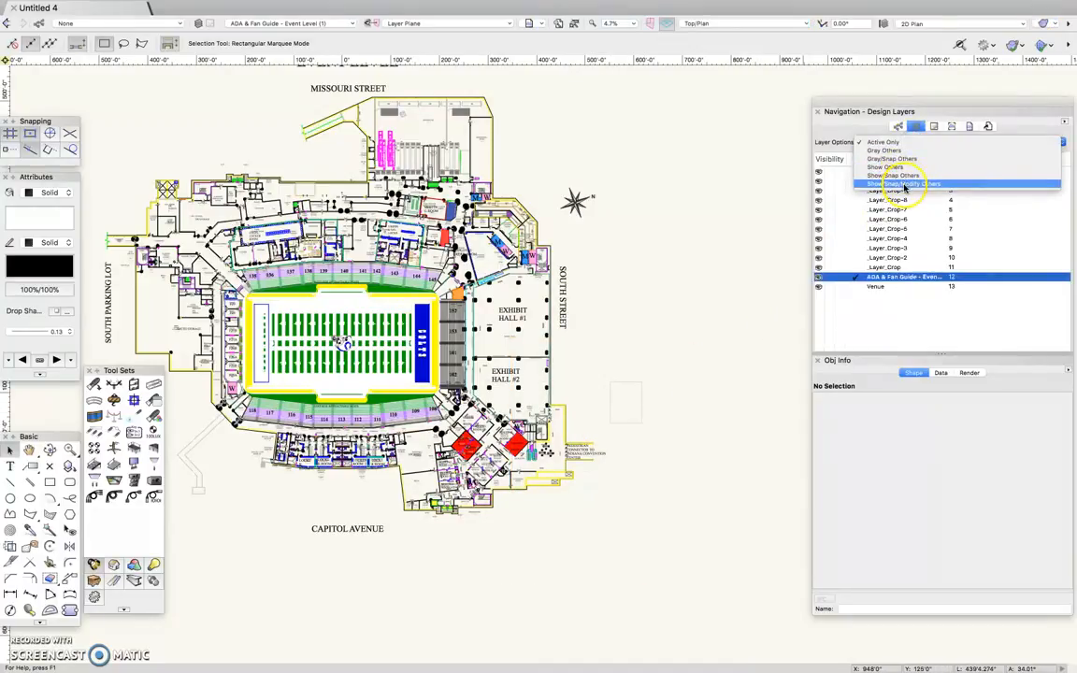
click(900, 176)
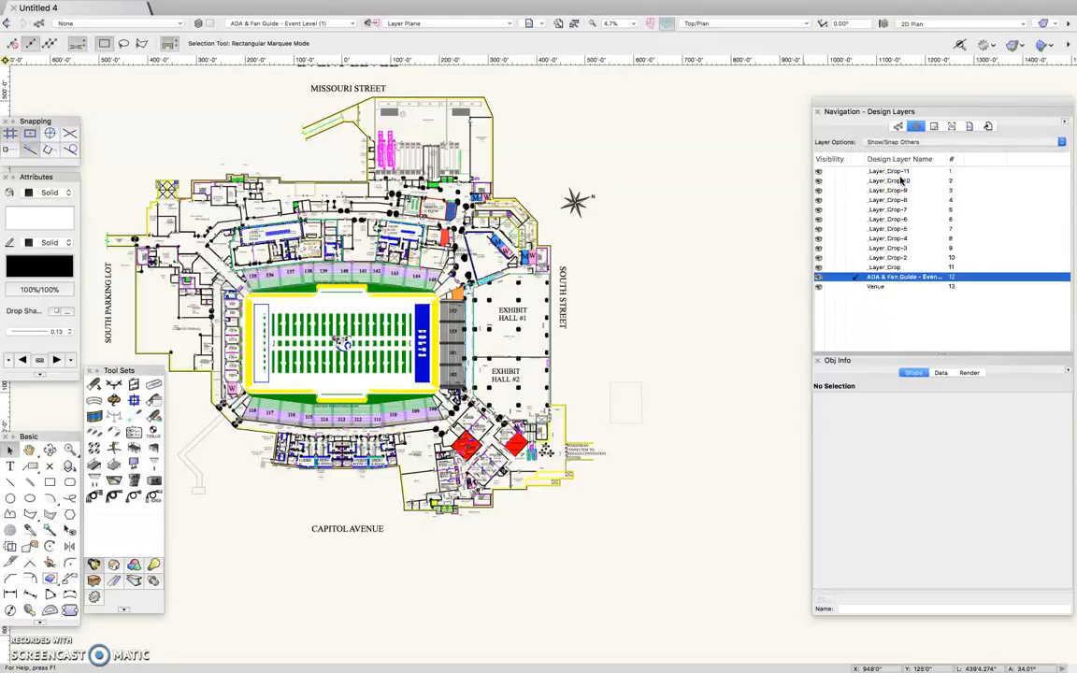
Examine the small crop-layer geometry beside the stadium plan up close and compare it with the whole event level drawing.
scroll(623, 403, up, 1)
right_click(618, 400)
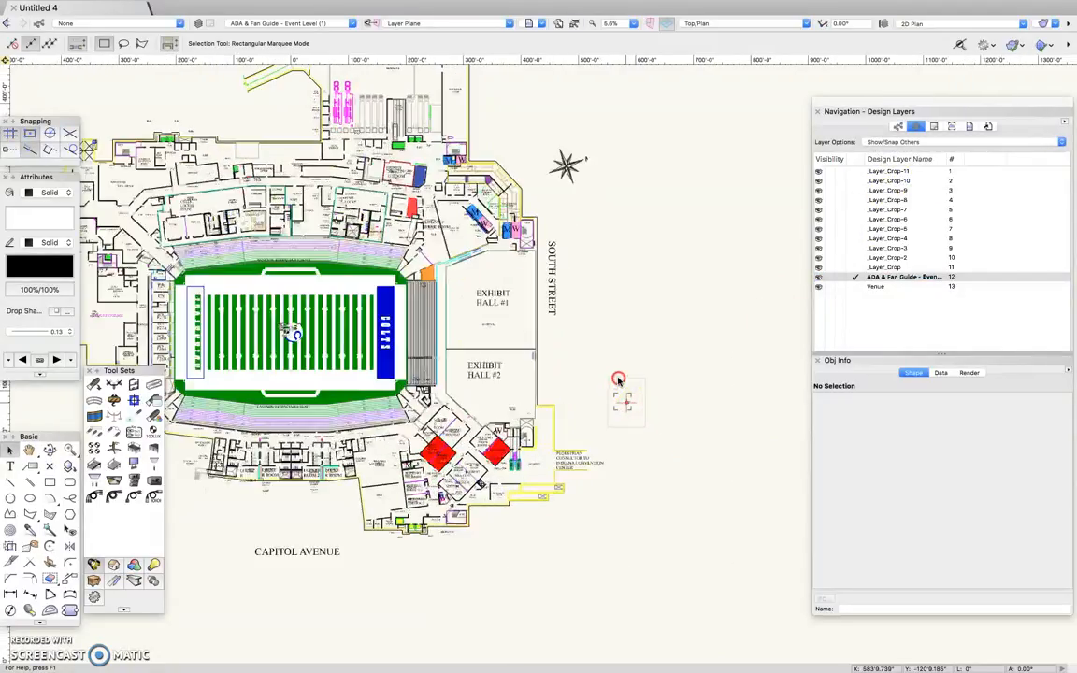
click(625, 407)
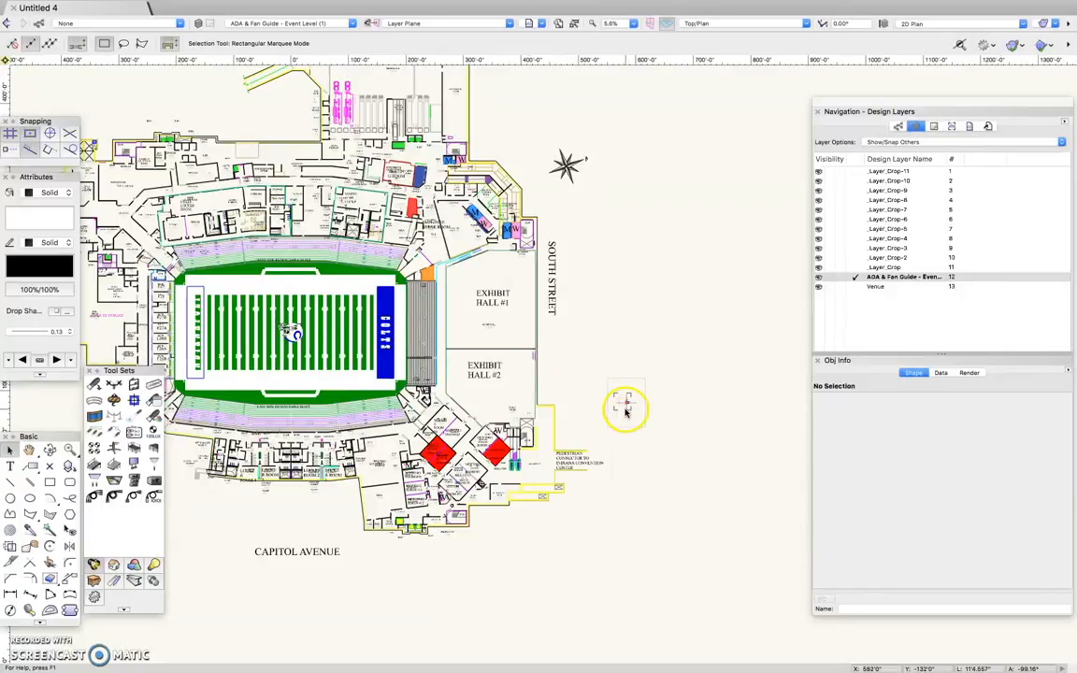
scroll(625, 406, up, 4)
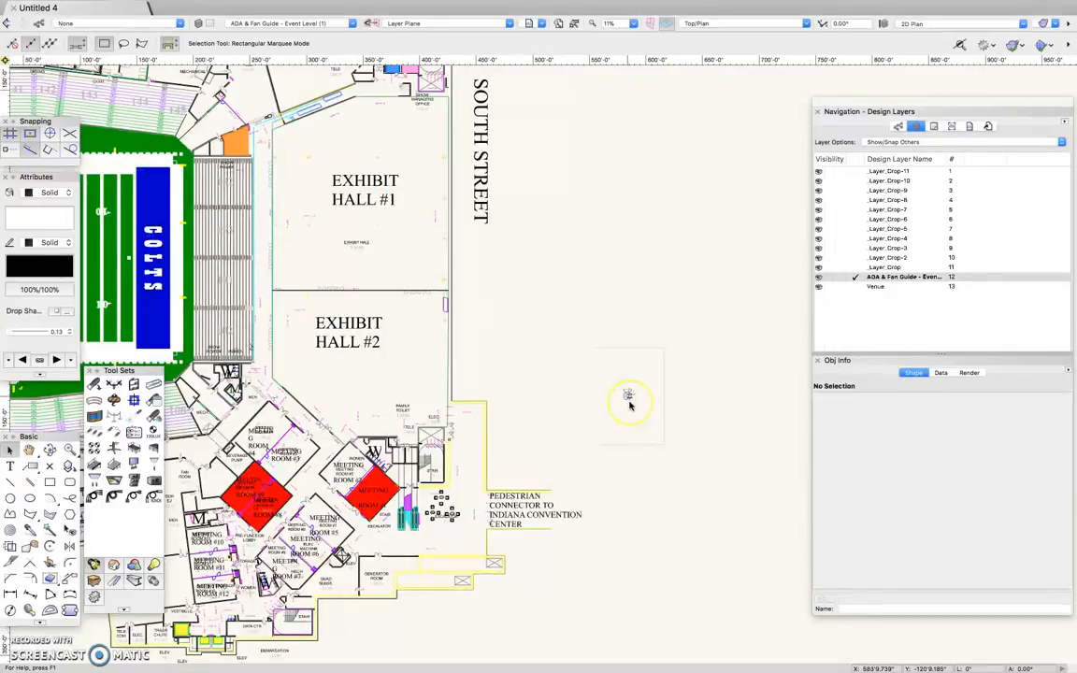
scroll(629, 404, up, 4)
scroll(629, 405, down, 6)
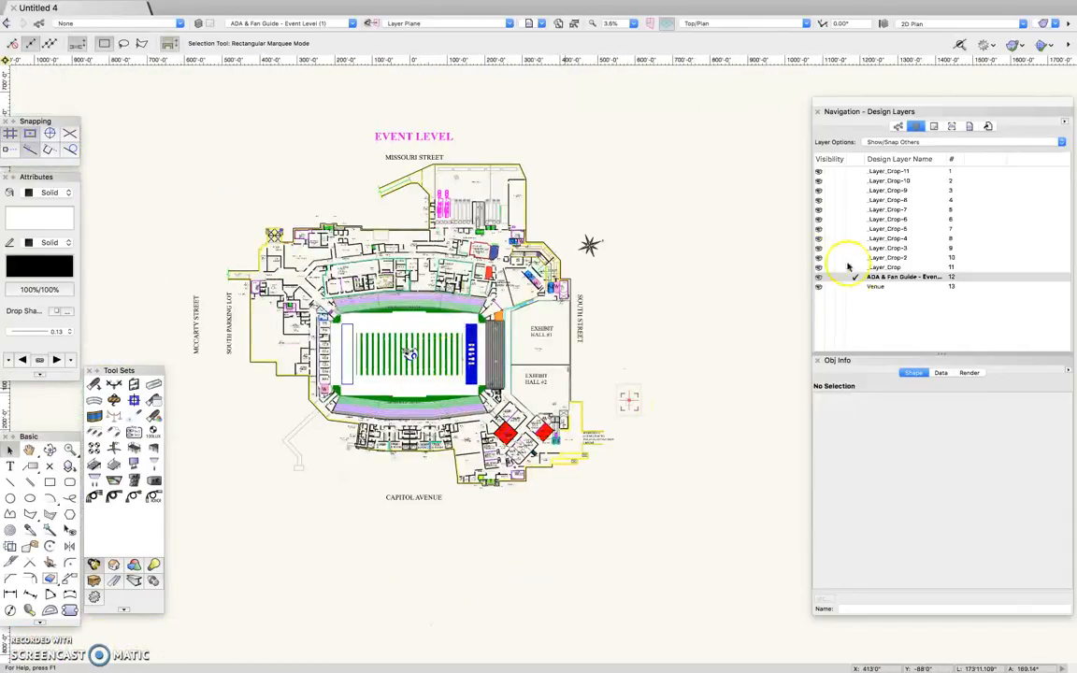
Delete all the crop design layers, from _Layer_Crop through _Layer_Crop-11, in the Organization dialog.
click(884, 286)
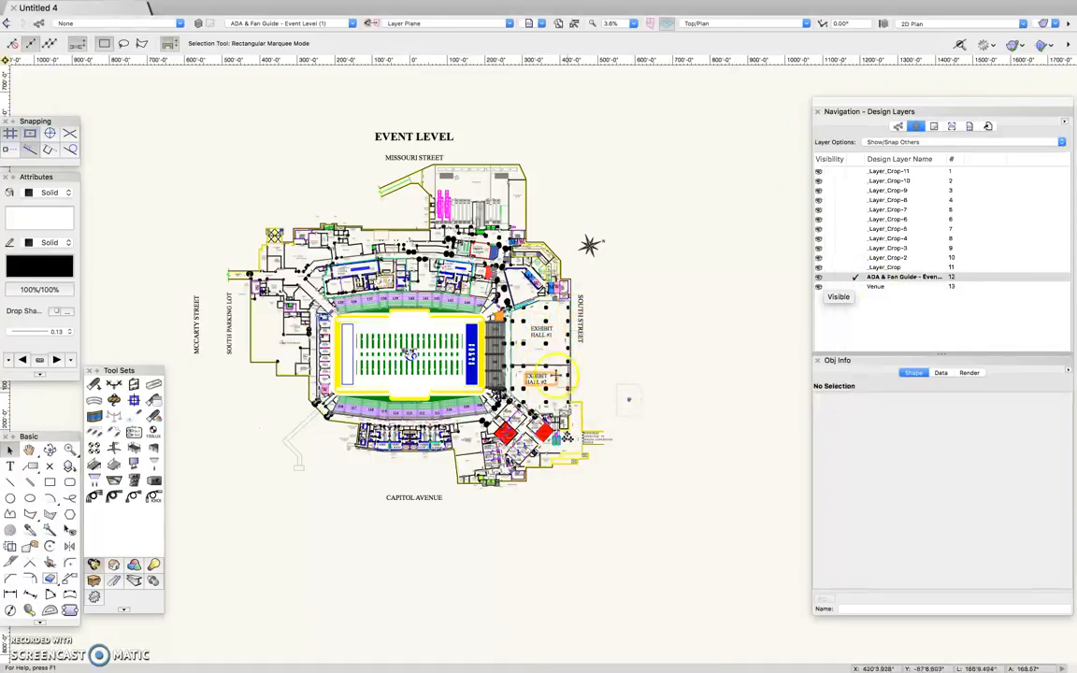
click(875, 275)
click(876, 269)
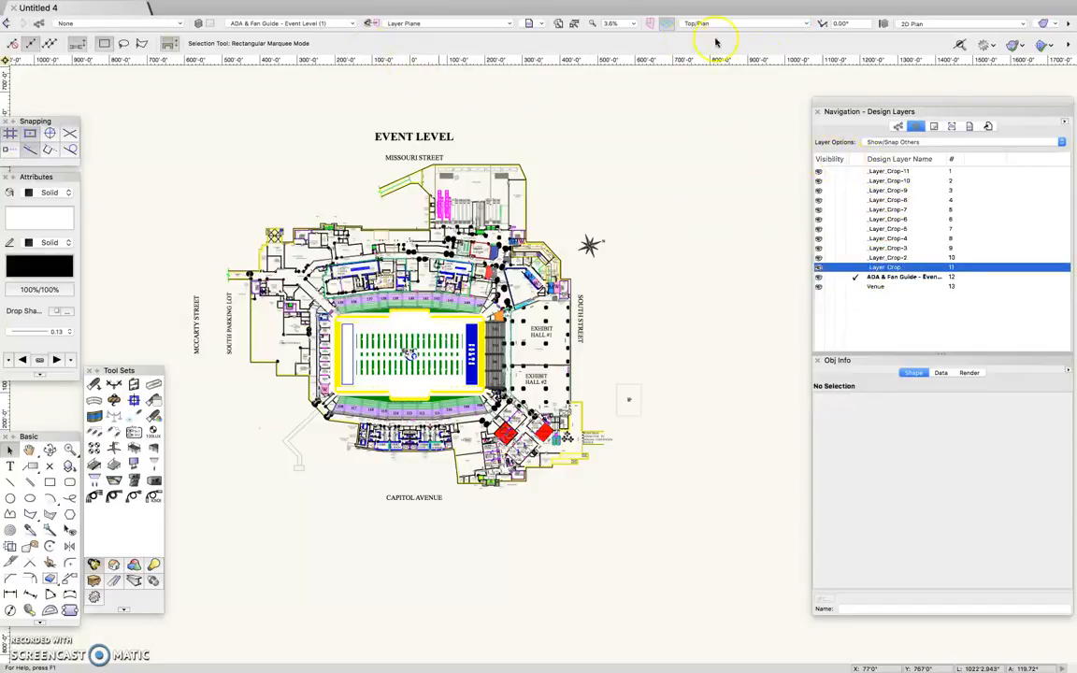
click(198, 22)
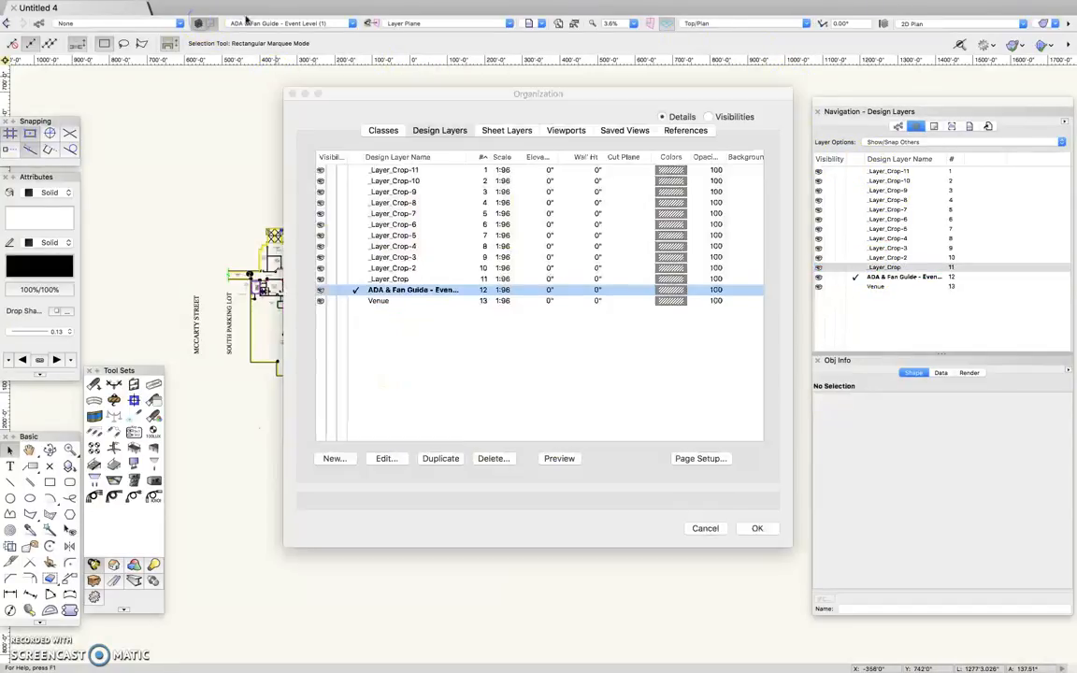
click(394, 278)
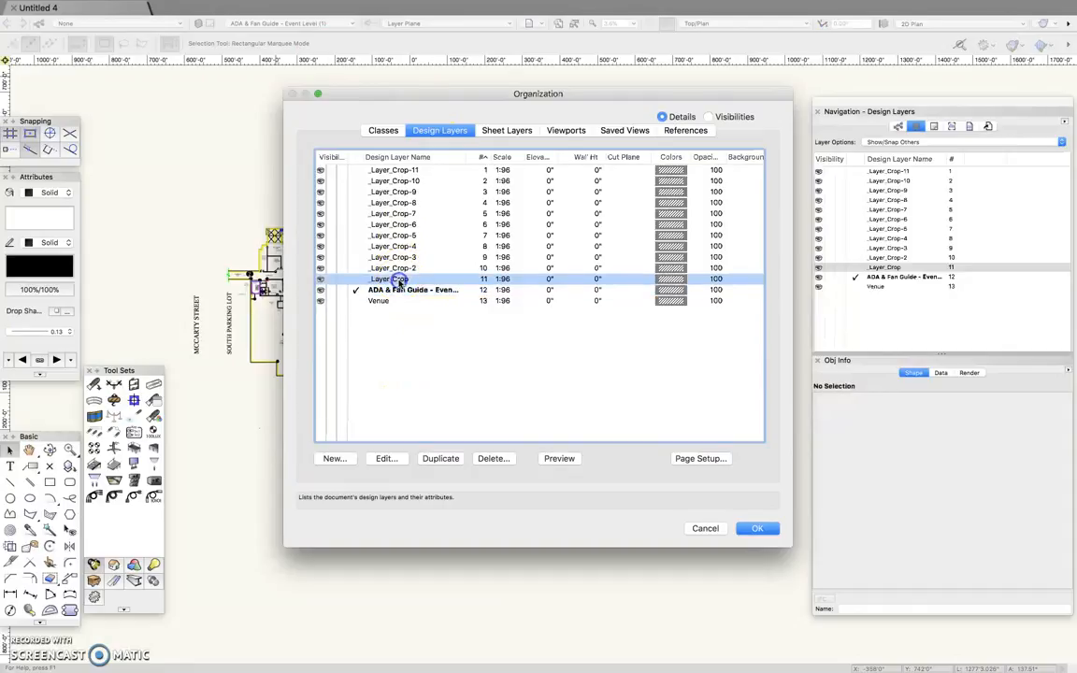
shift+click(393, 170)
right_click(393, 172)
click(421, 206)
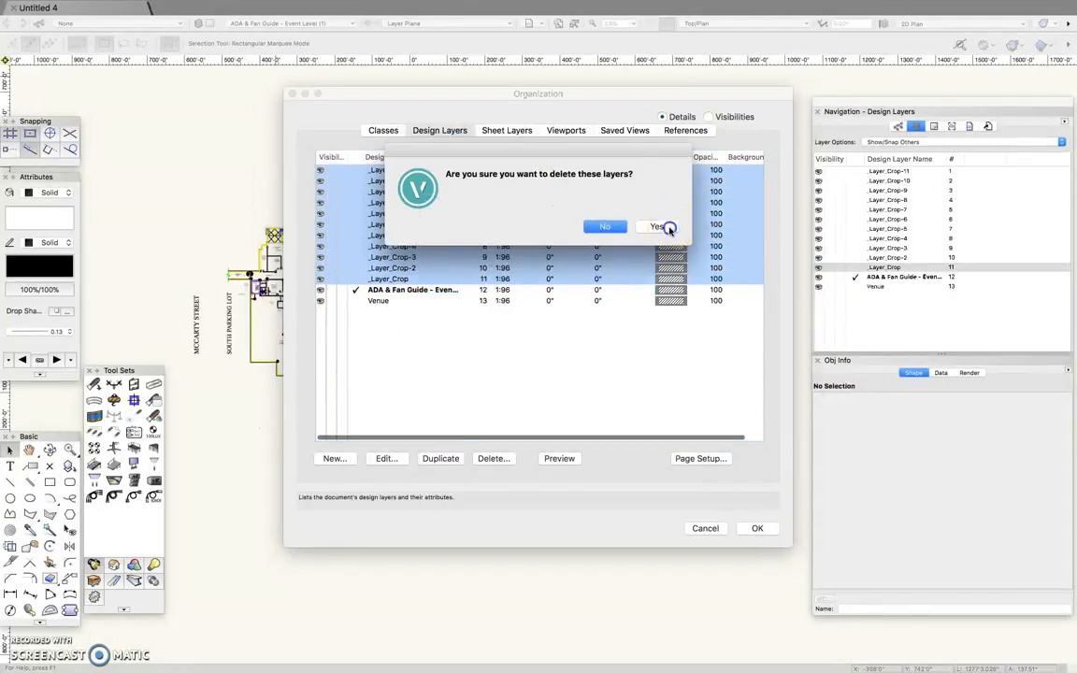
click(658, 227)
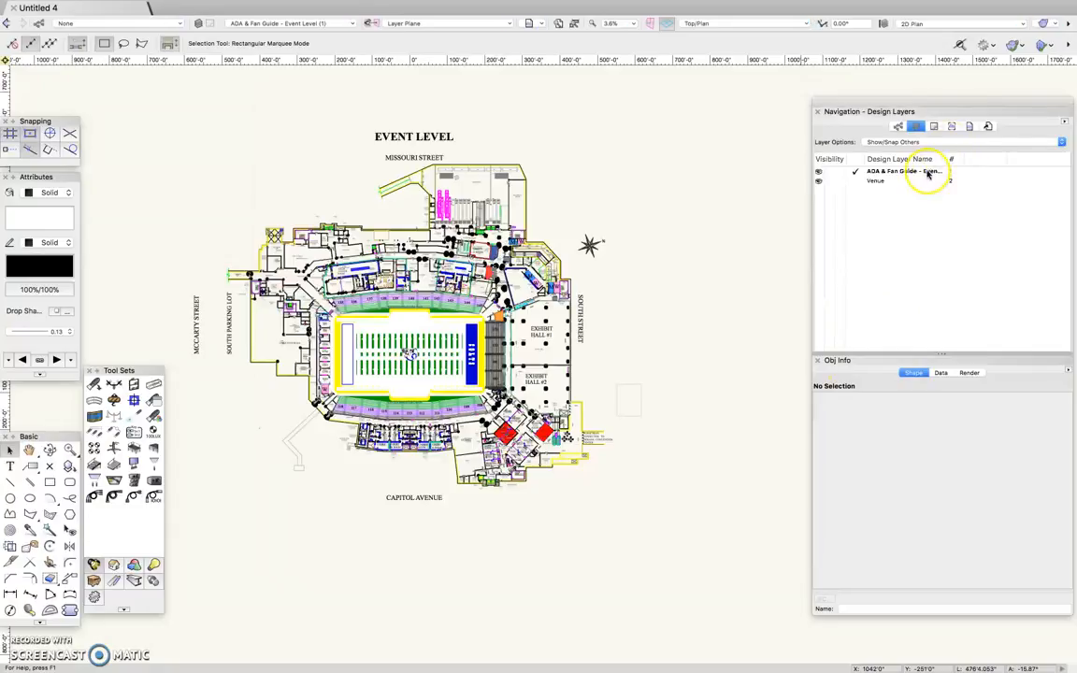
Set the layer options to Active Only and activate the Venue design layer to check its contents.
click(950, 141)
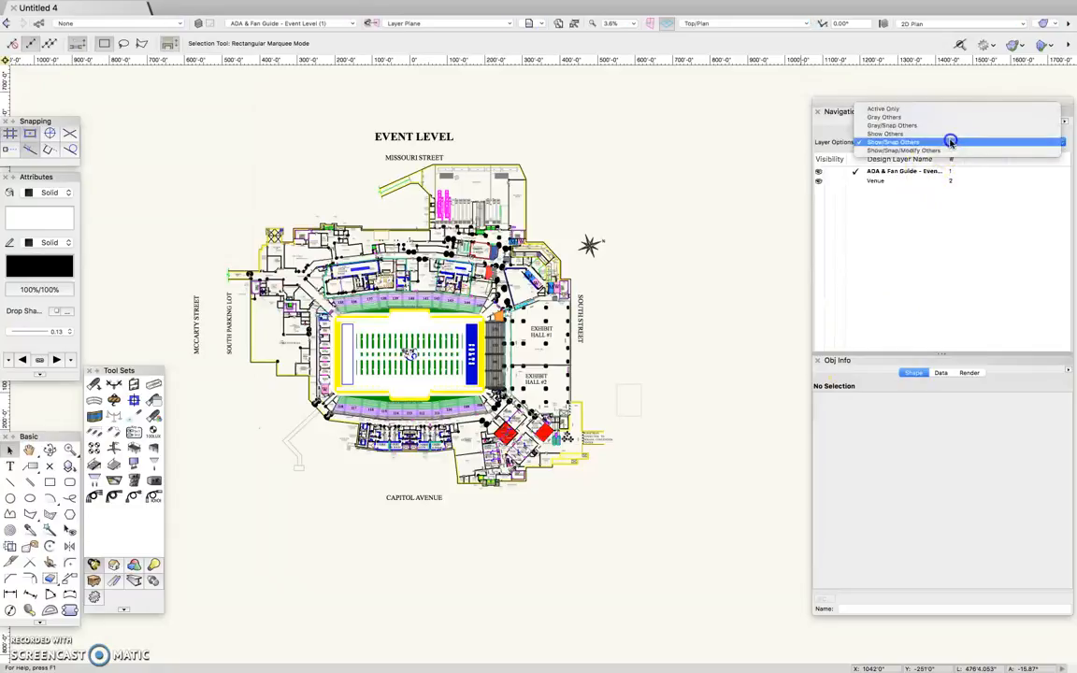
click(905, 111)
click(900, 176)
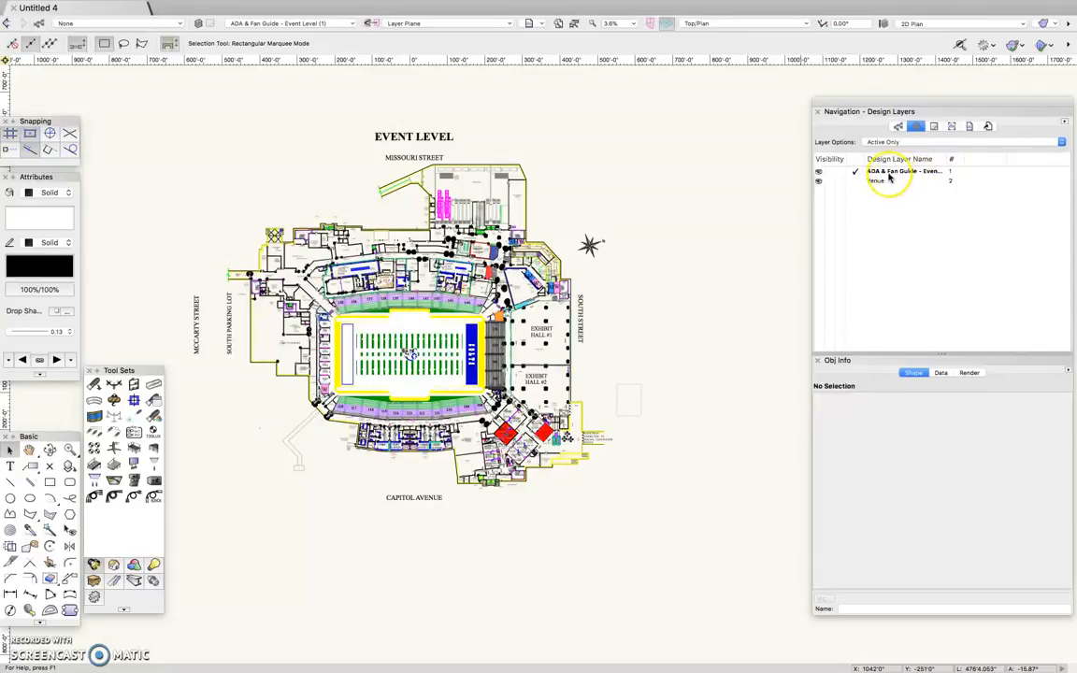
click(876, 180)
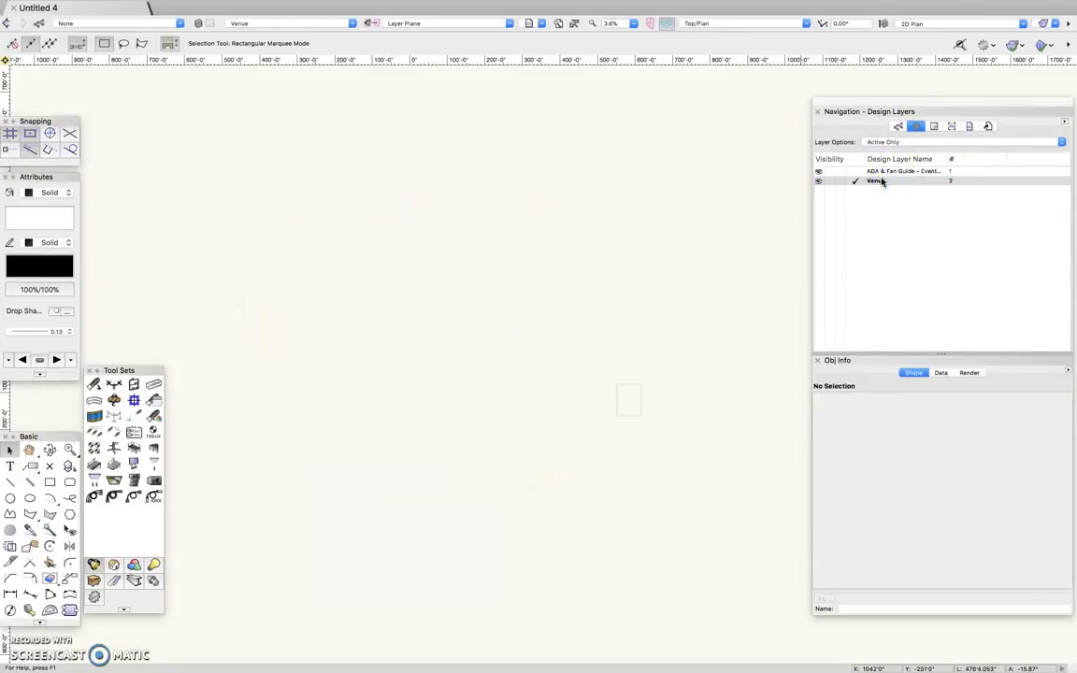
Delete the empty Venue design layer in the Organization dialog.
click(199, 25)
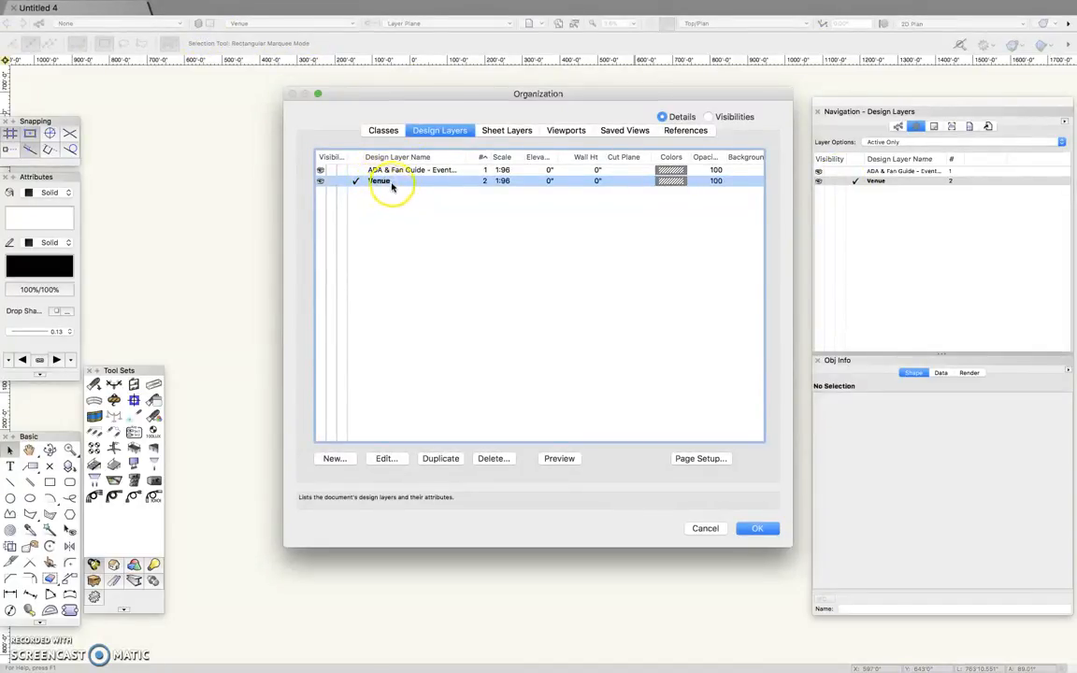
click(390, 171)
click(379, 181)
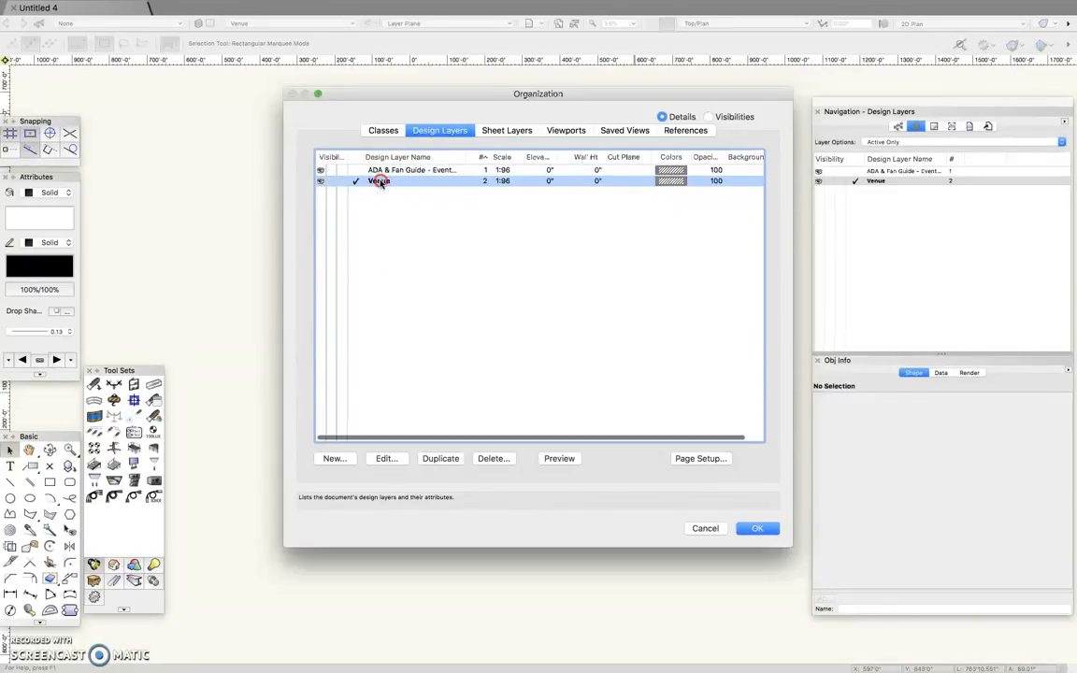
right_click(382, 179)
click(407, 216)
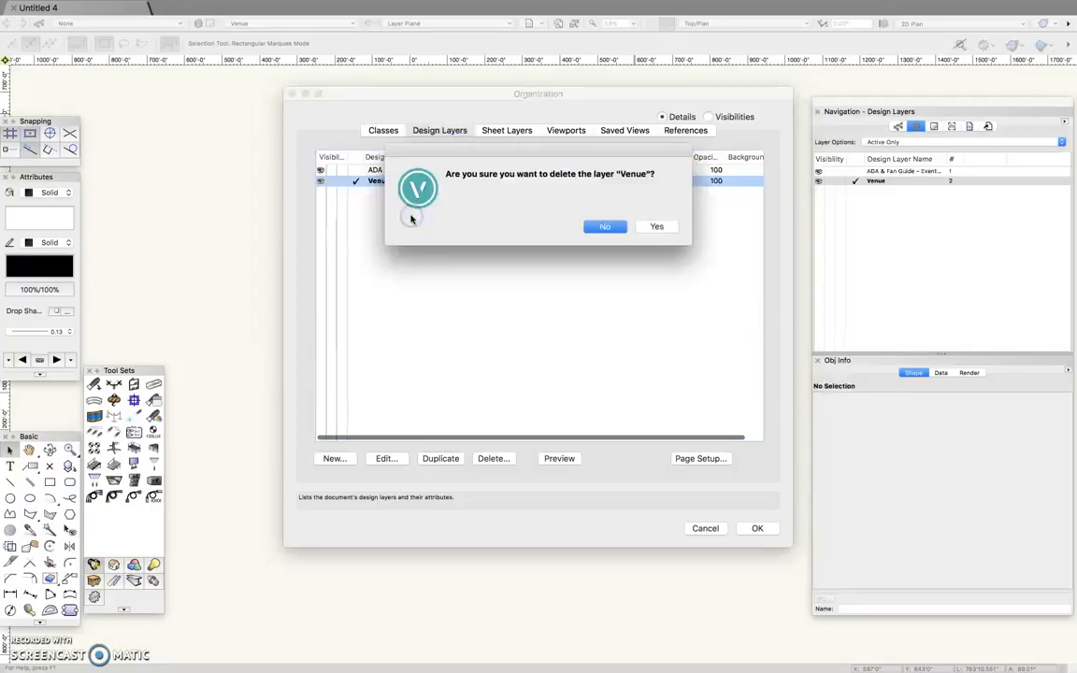
click(657, 227)
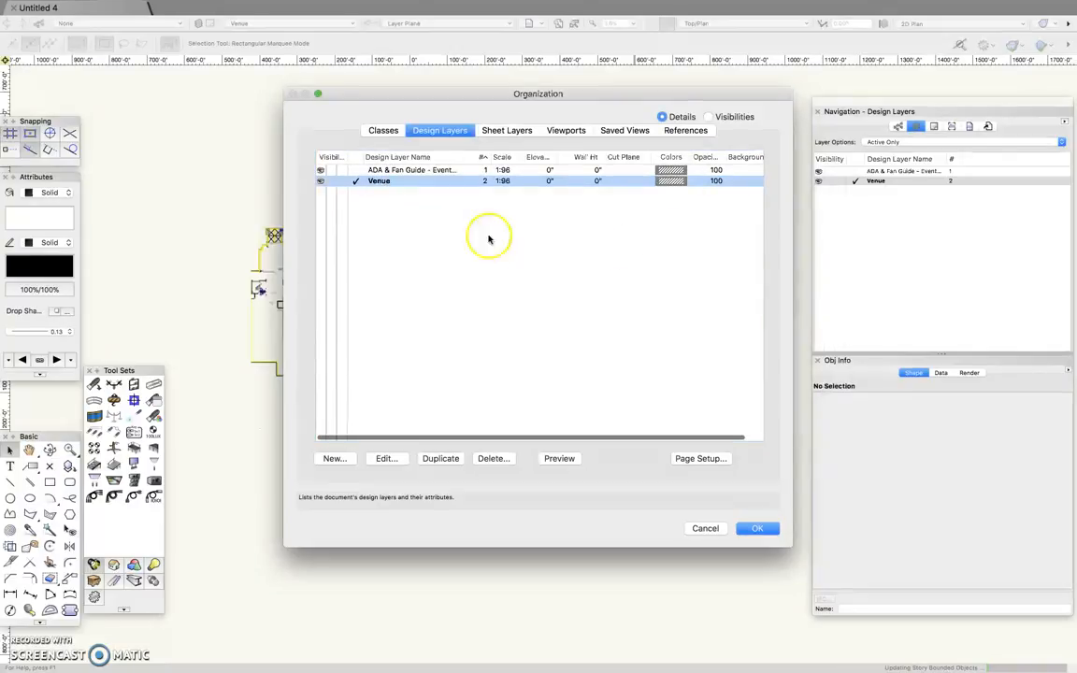
Rename the ADA & Fan Guide - Event Level (1) design layer as Venue - Level 1 and apply the organization changes.
click(397, 172)
right_click(397, 172)
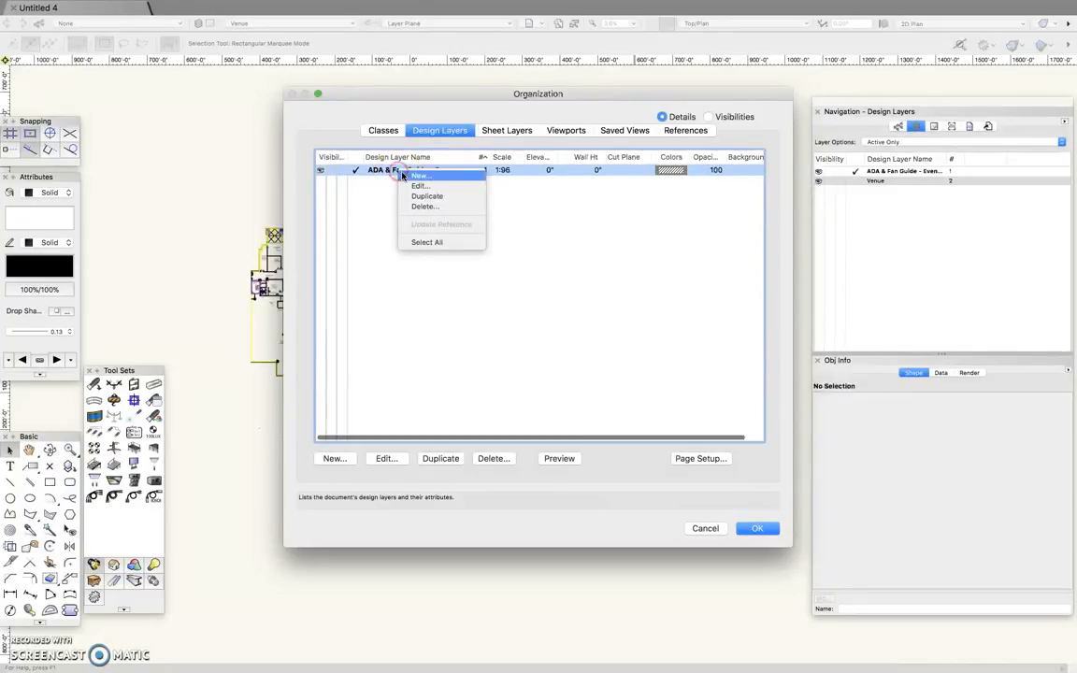
click(424, 184)
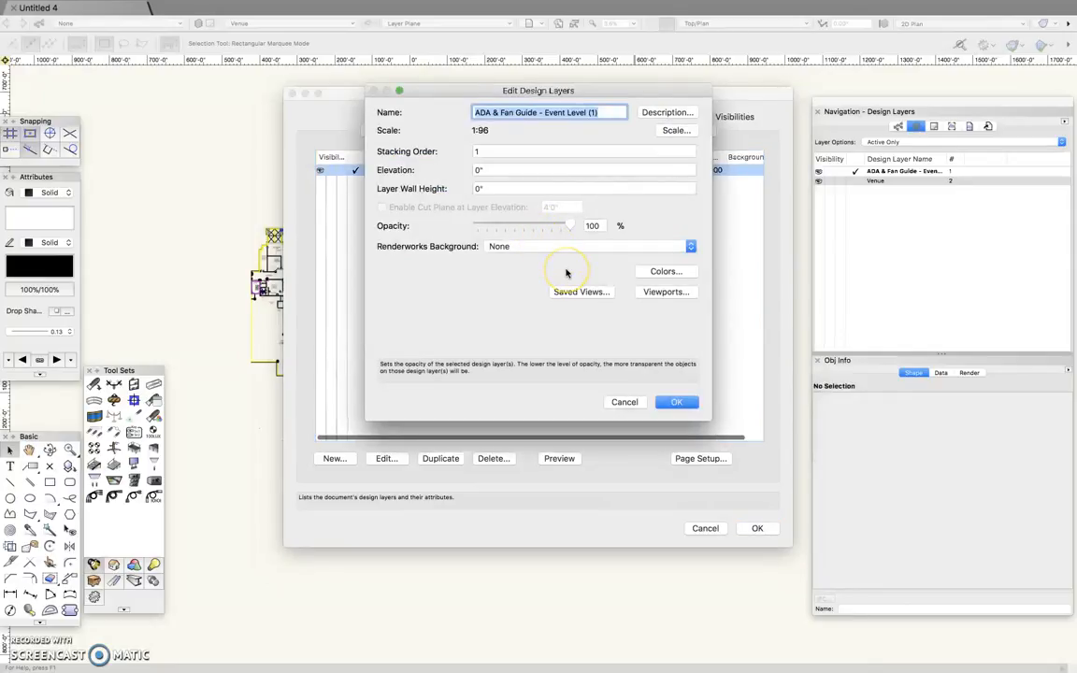
text(Venue - Level 1)
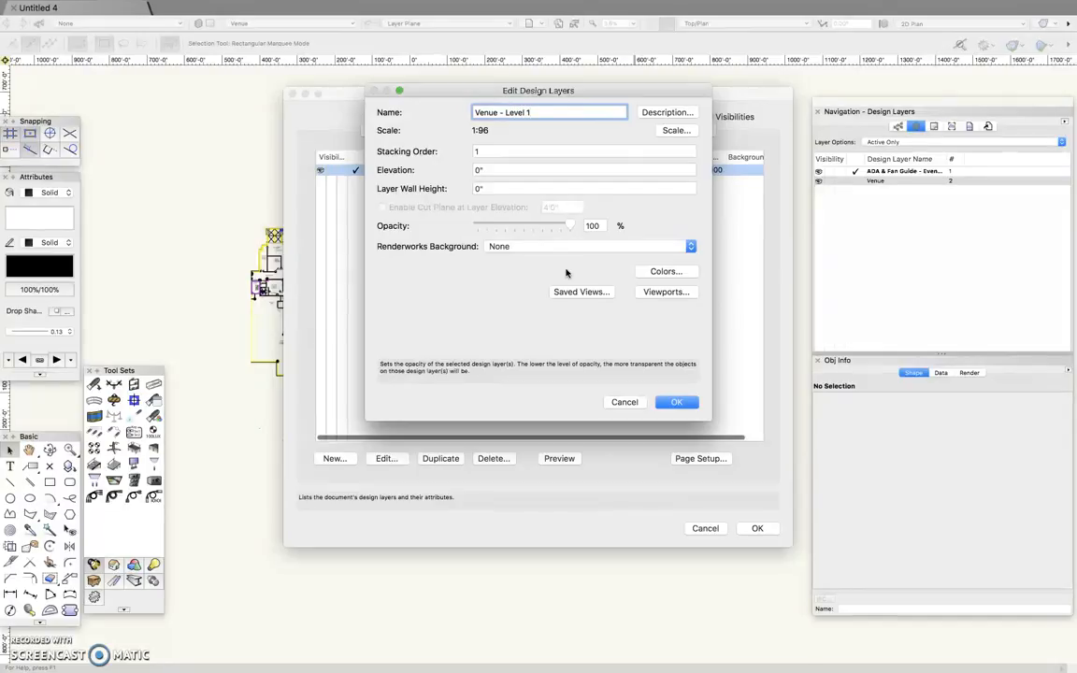
click(845, 491)
click(679, 402)
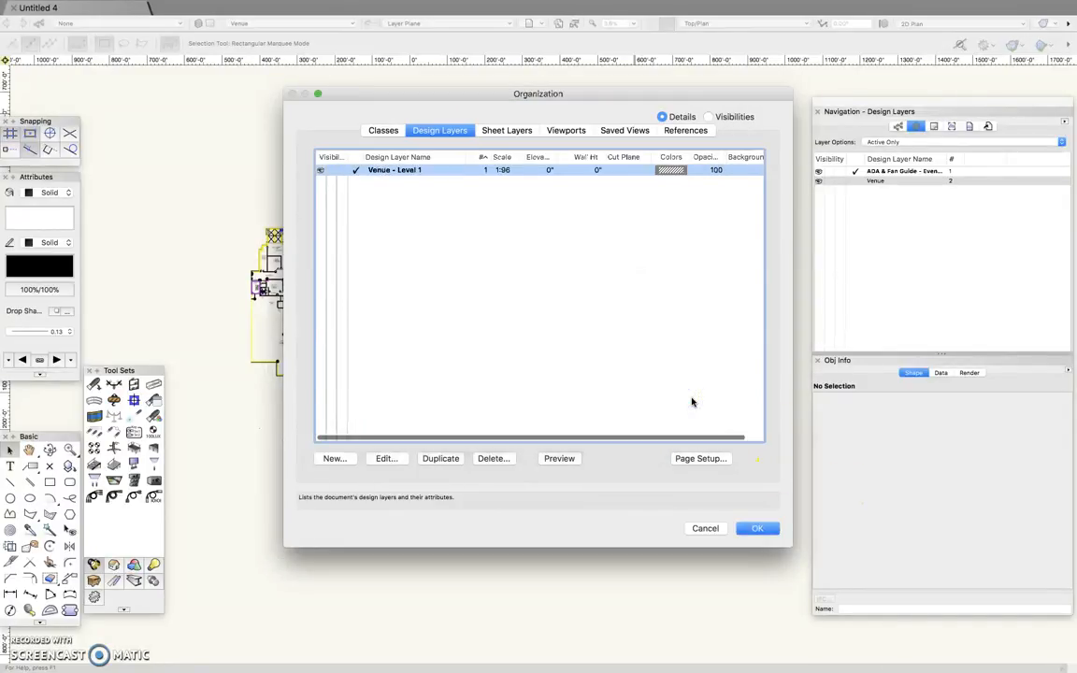
click(771, 532)
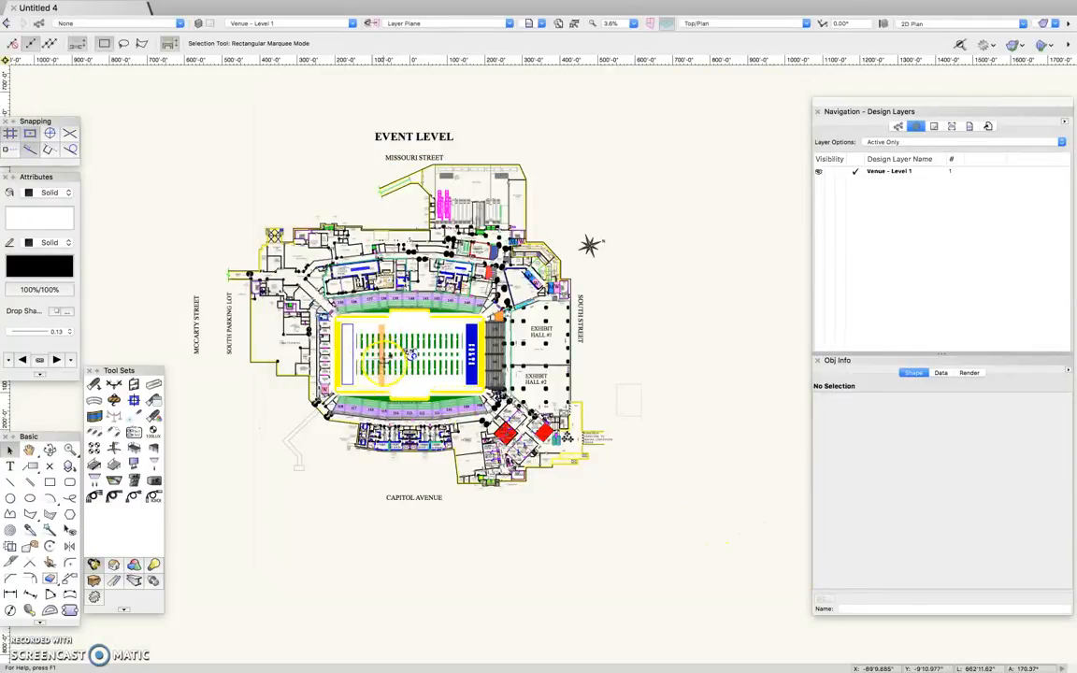
Measure the wall of Meeting Room #4 with the Tape Measure tool, from the corner near 1.33.02C past double door 1.36.04 to the partition.
key(shift+slash)
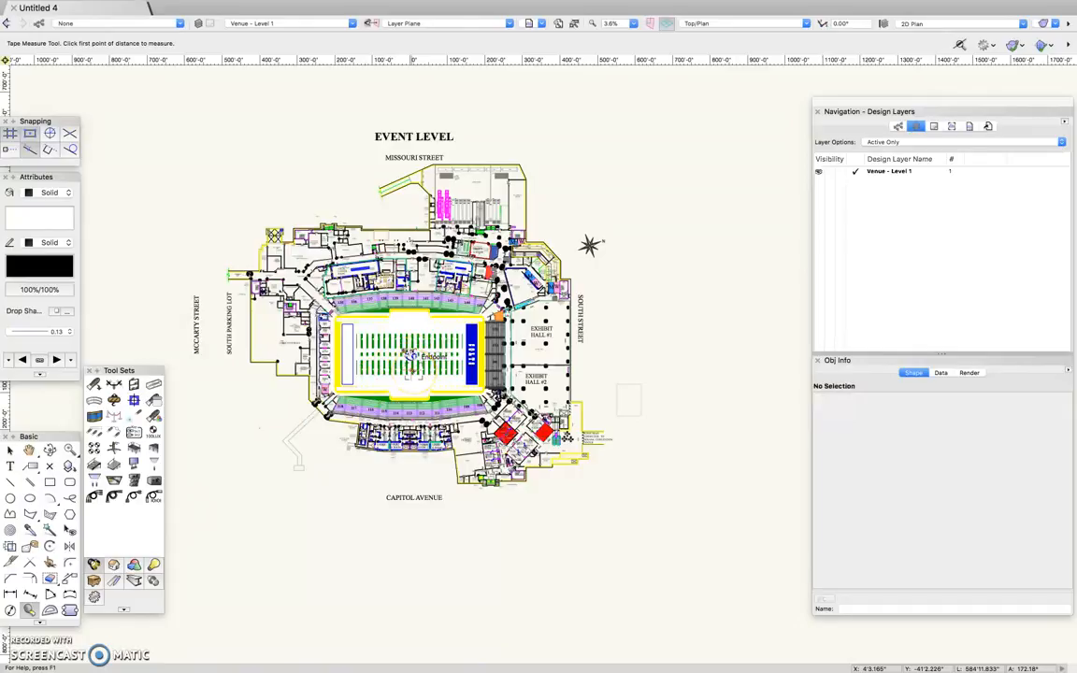
scroll(408, 354, up, 2)
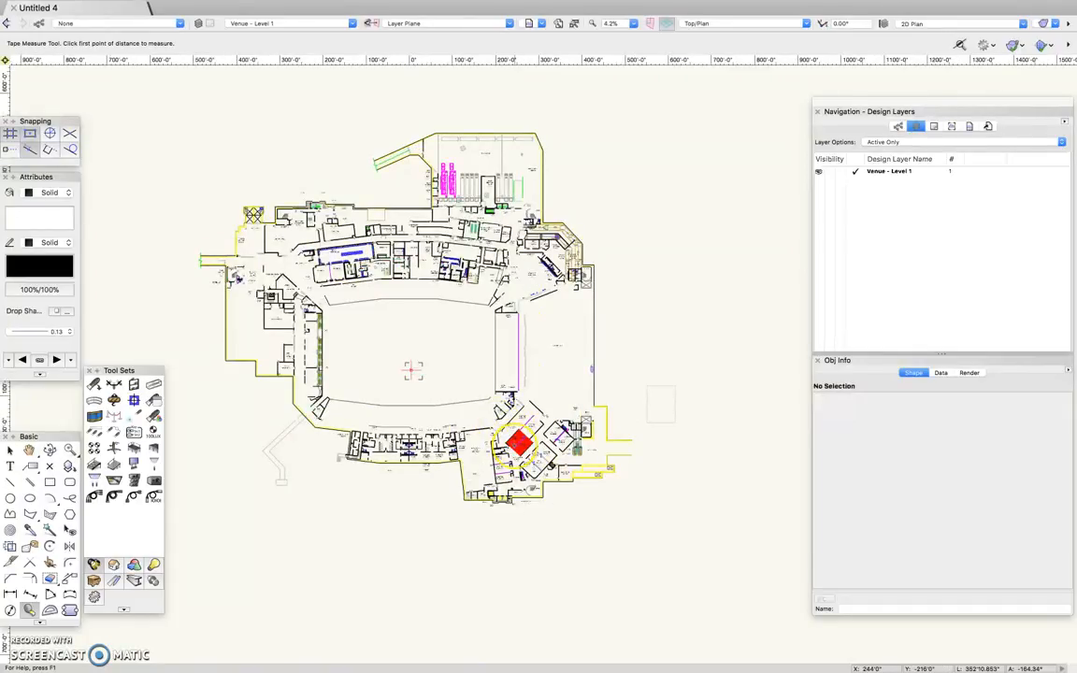
scroll(518, 443, up, 1)
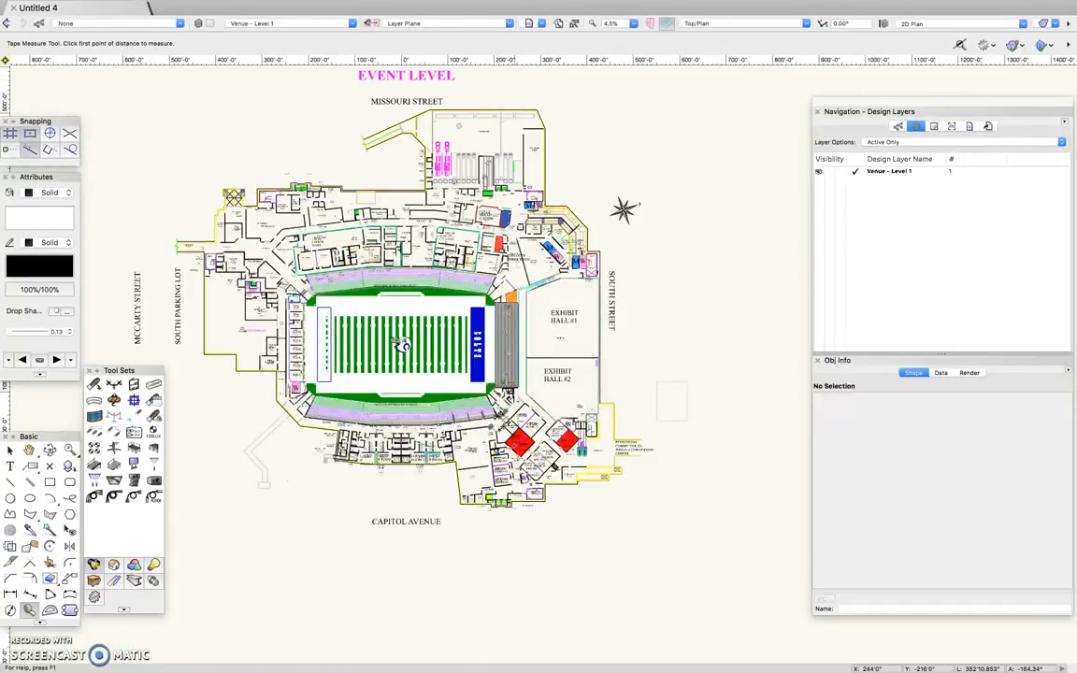
scroll(512, 437, up, 3)
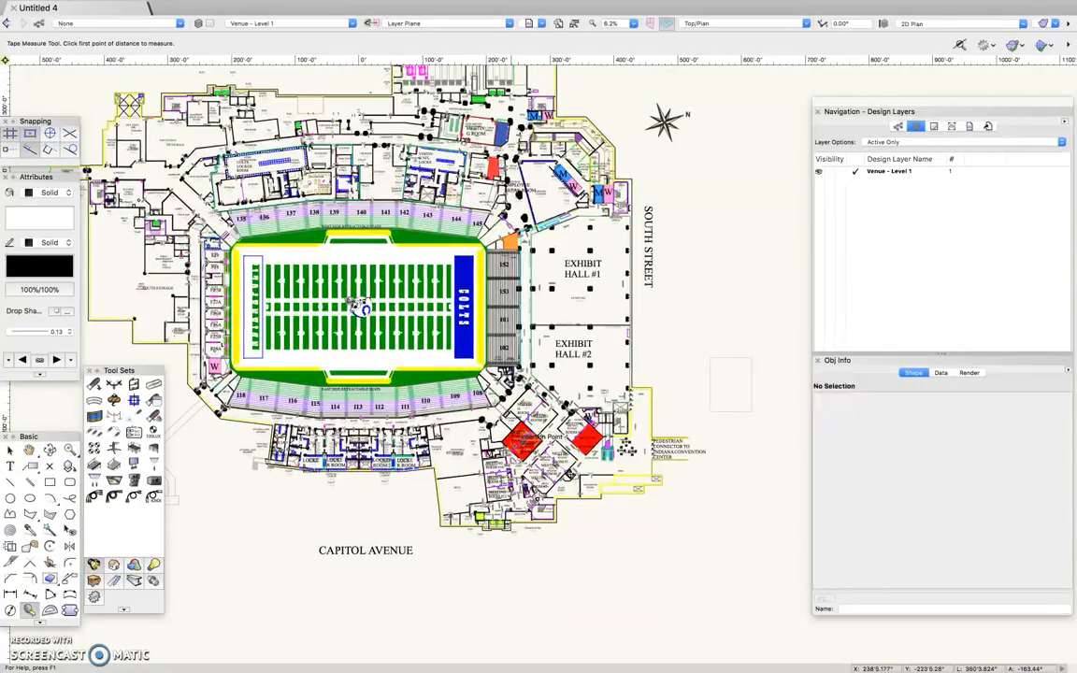
scroll(506, 442, up, 3)
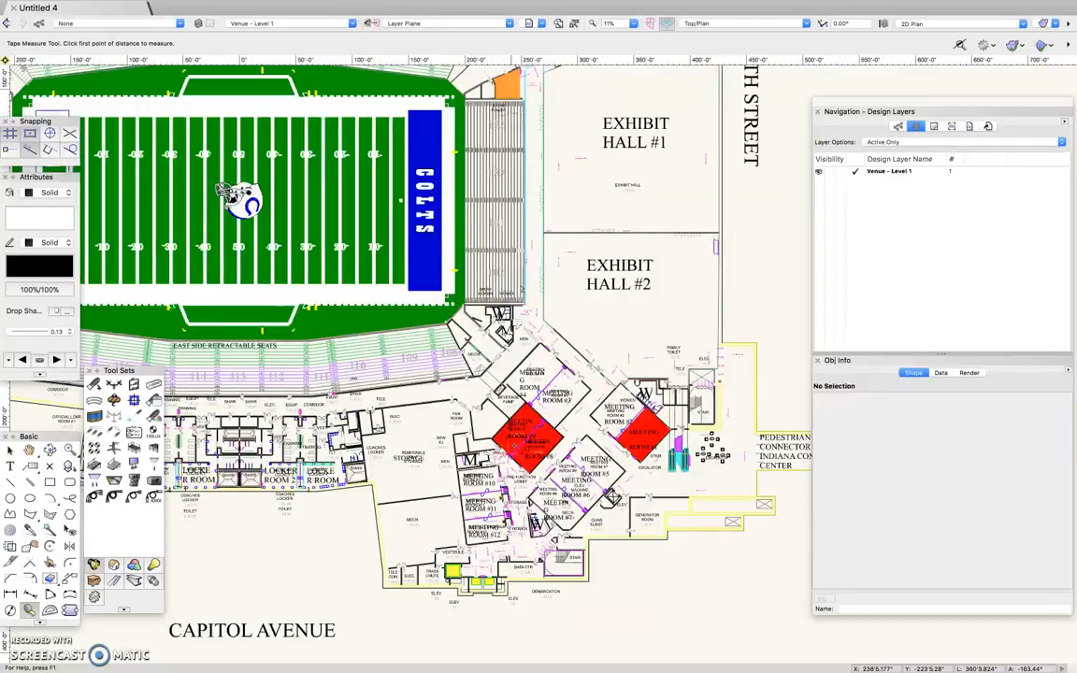
scroll(516, 443, up, 2)
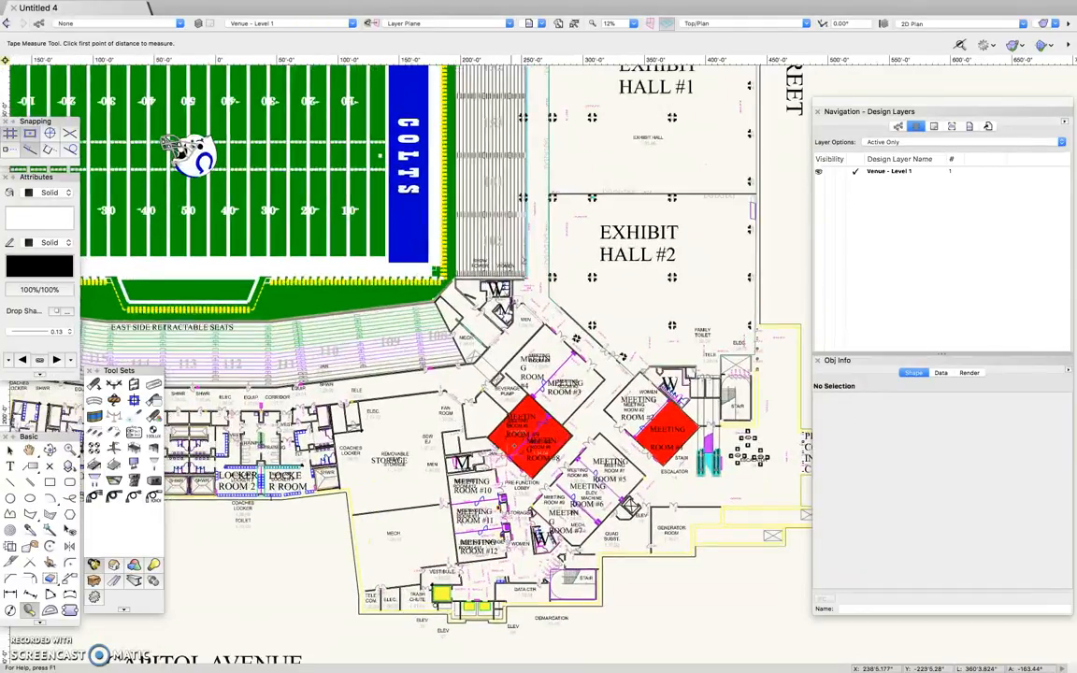
scroll(516, 443, up, 2)
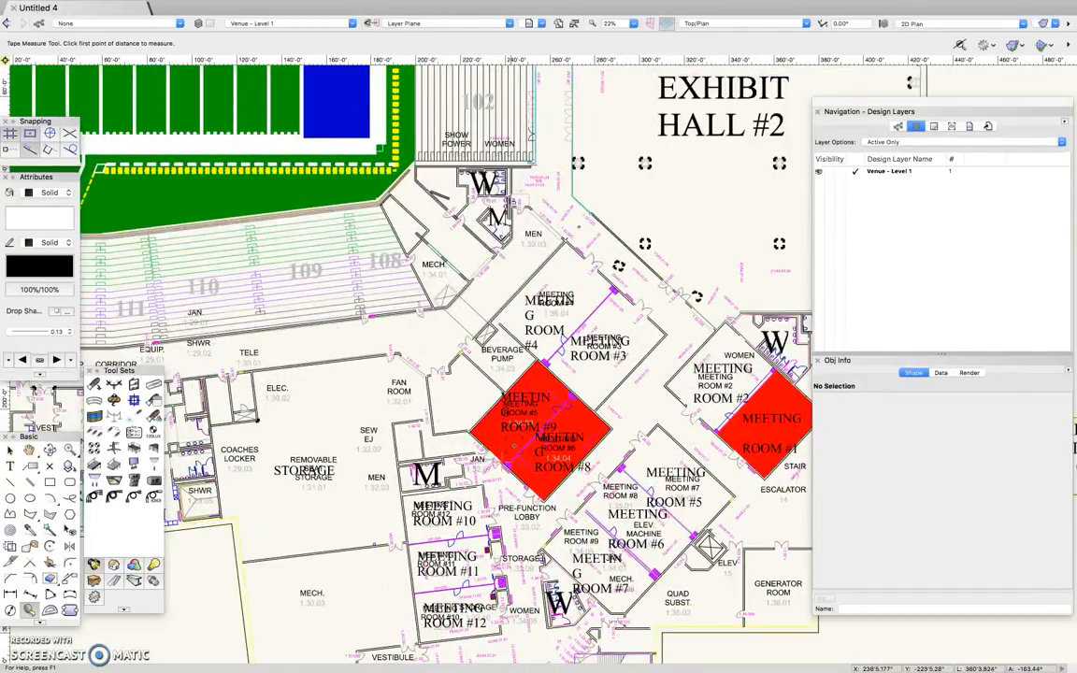
scroll(514, 449, up, 1)
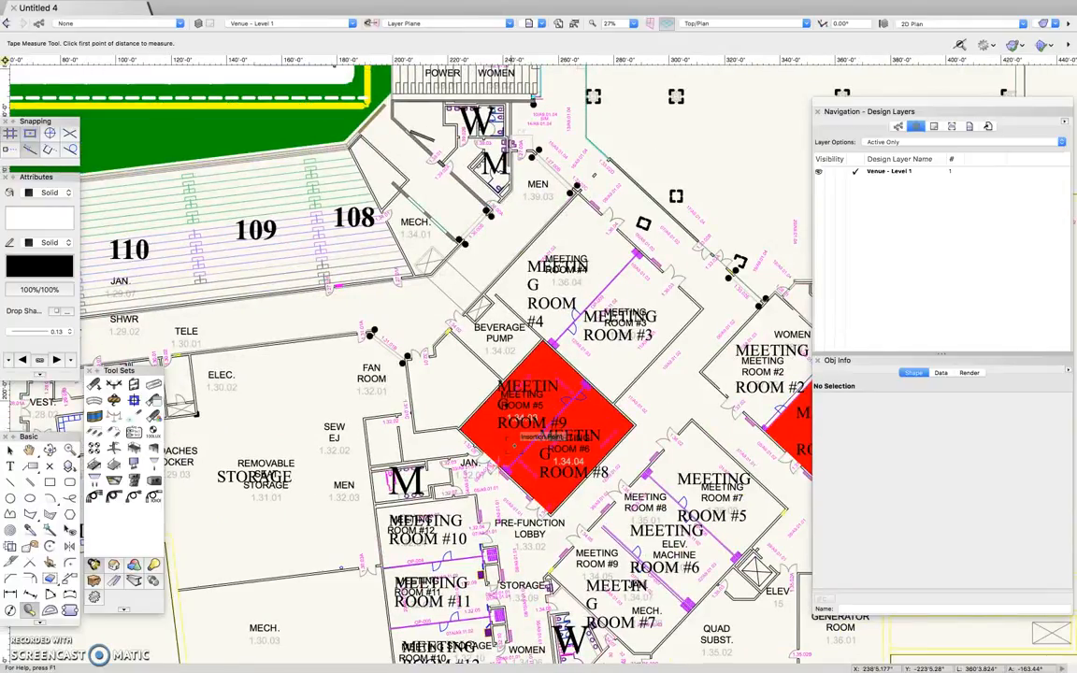
scroll(510, 444, up, 1)
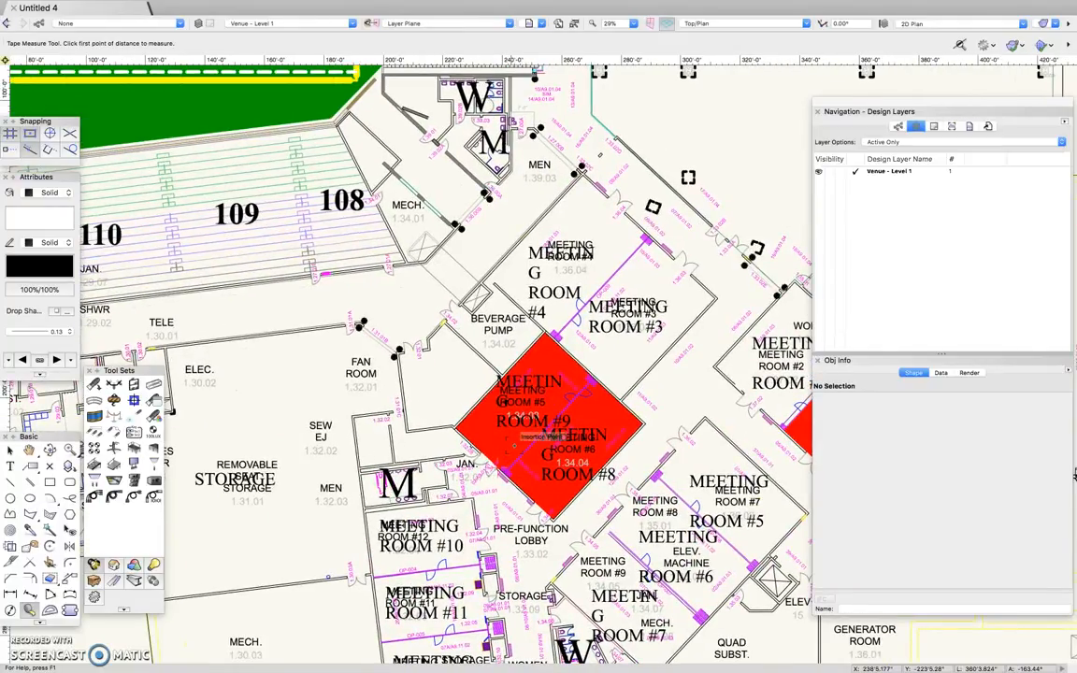
scroll(577, 222, up, 2)
scroll(576, 223, up, 2)
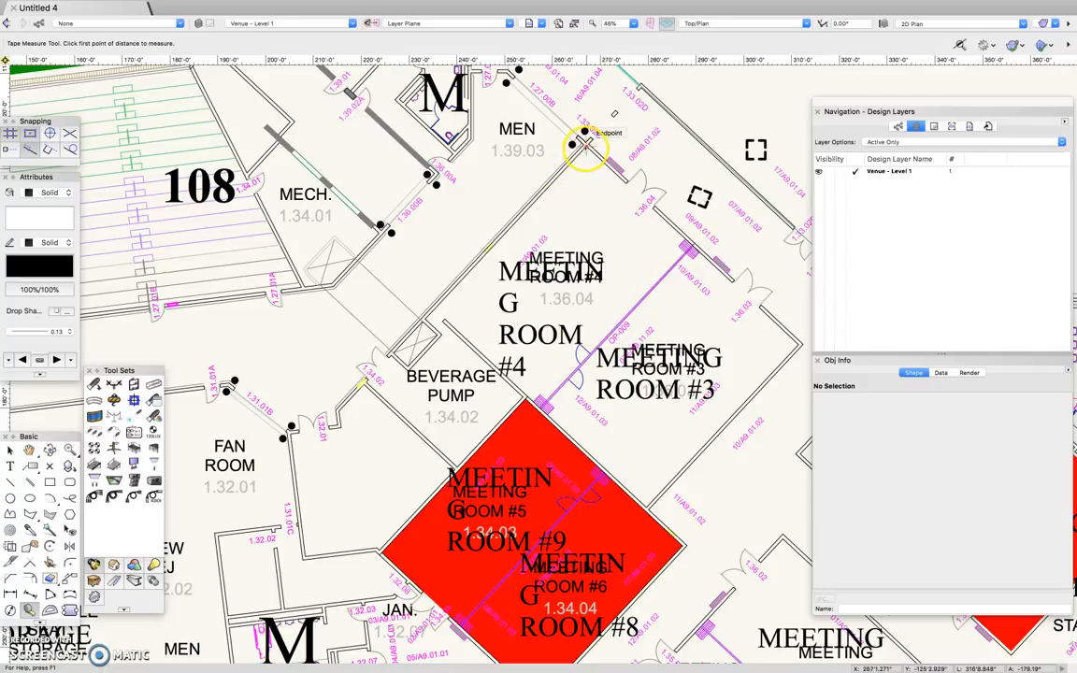
scroll(689, 248, up, 2)
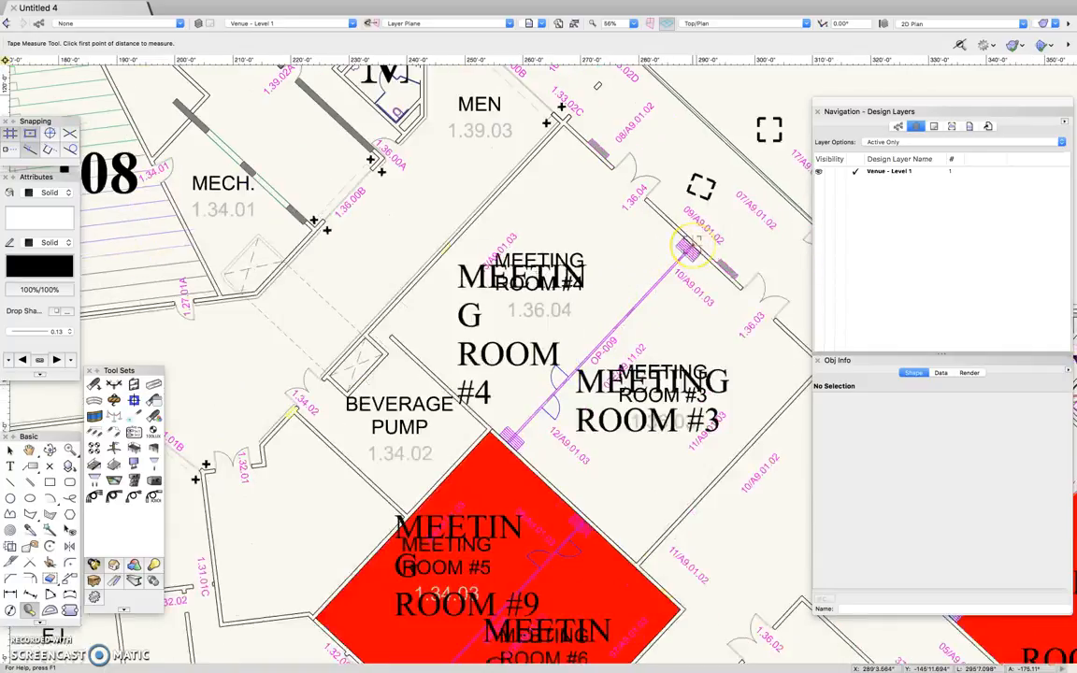
scroll(689, 248, up, 1)
scroll(573, 506, down, 1)
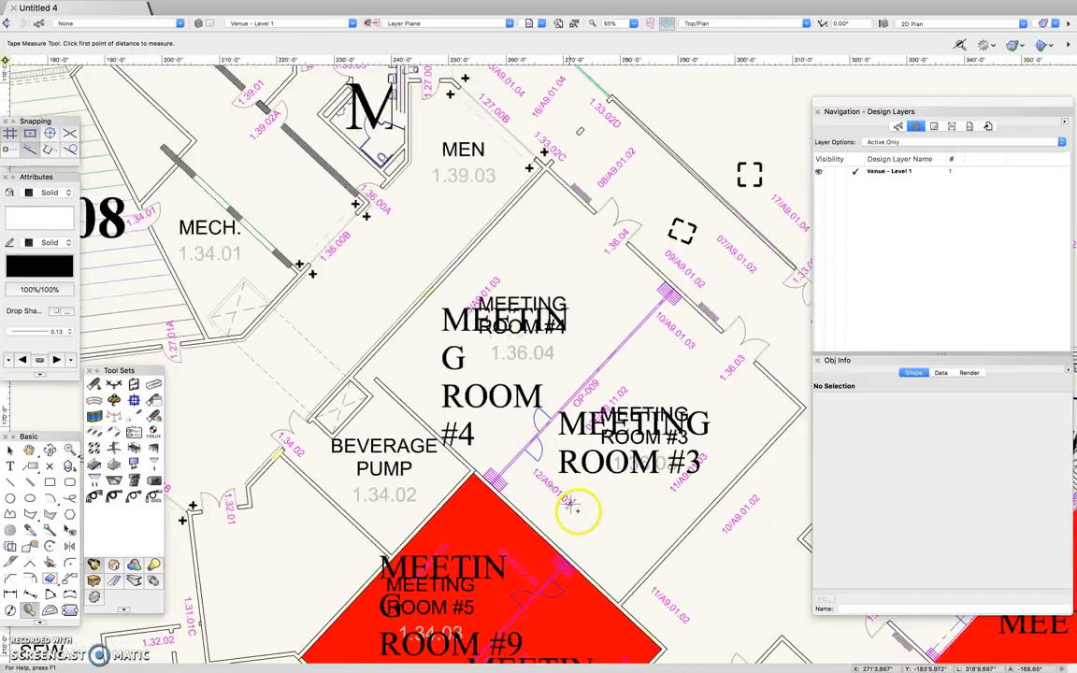
scroll(636, 225, up, 5)
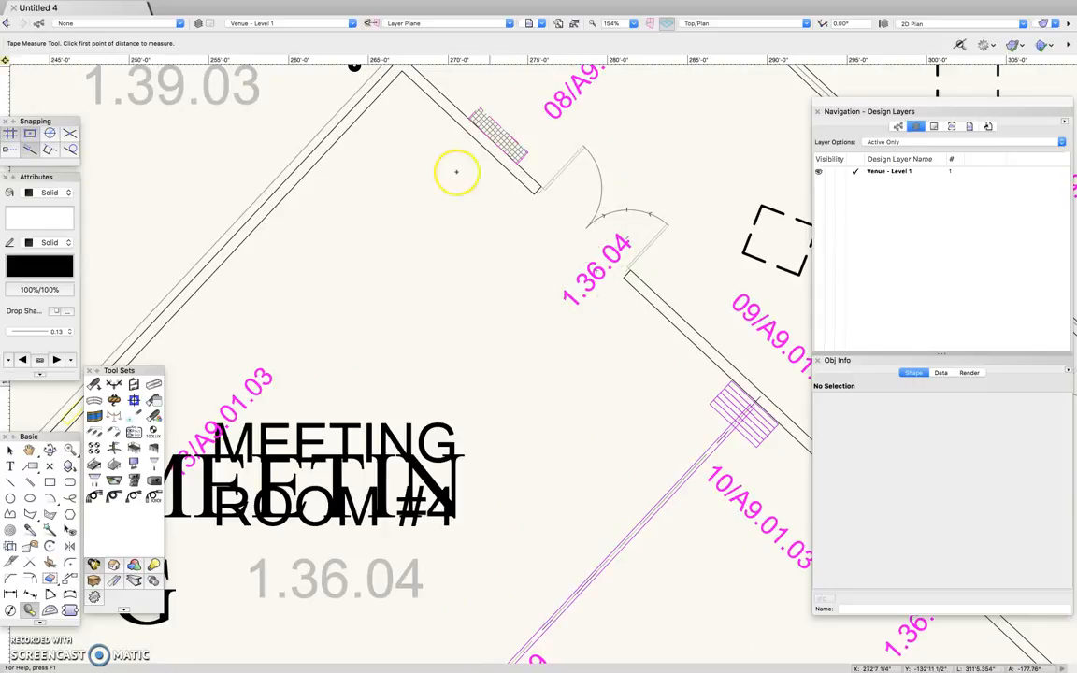
click(401, 71)
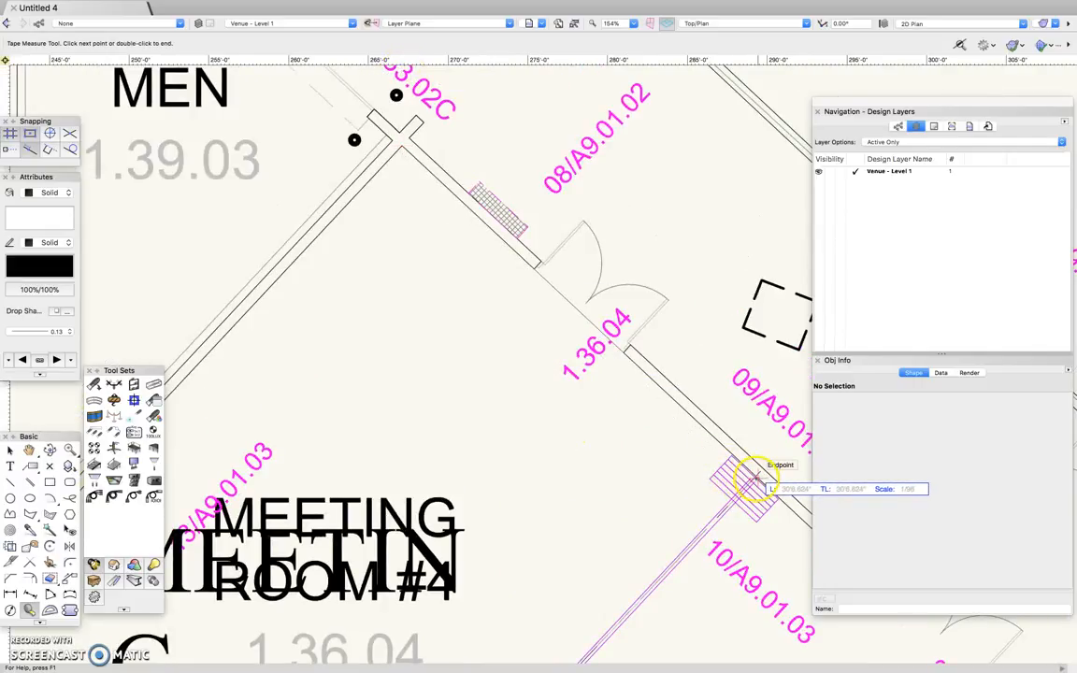
double_click(671, 496)
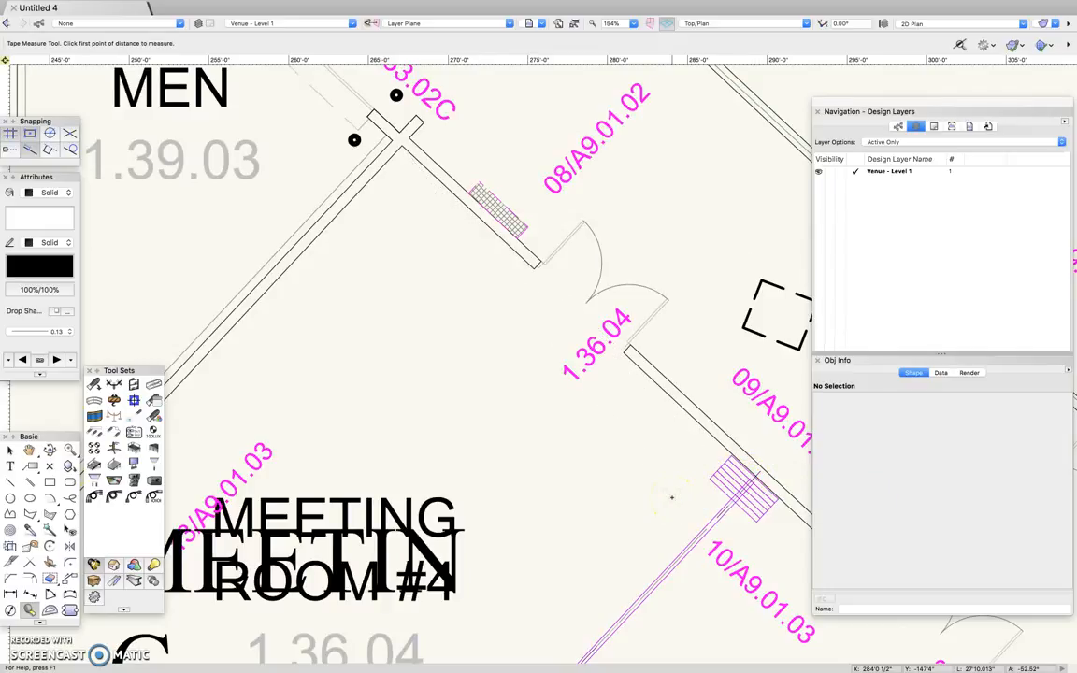
Measure one leaf opening of double door 1.36.04, from the wall-side jamb to the point where the swing arcs meet.
scroll(575, 307, up, 1)
scroll(575, 307, up, 3)
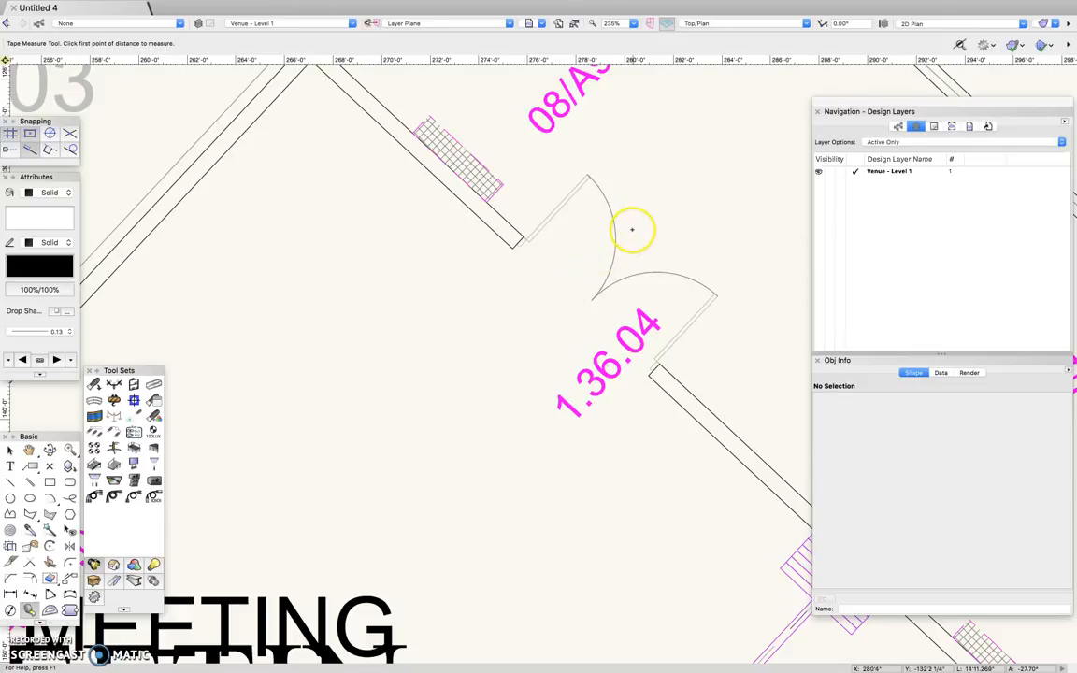
scroll(631, 229, up, 4)
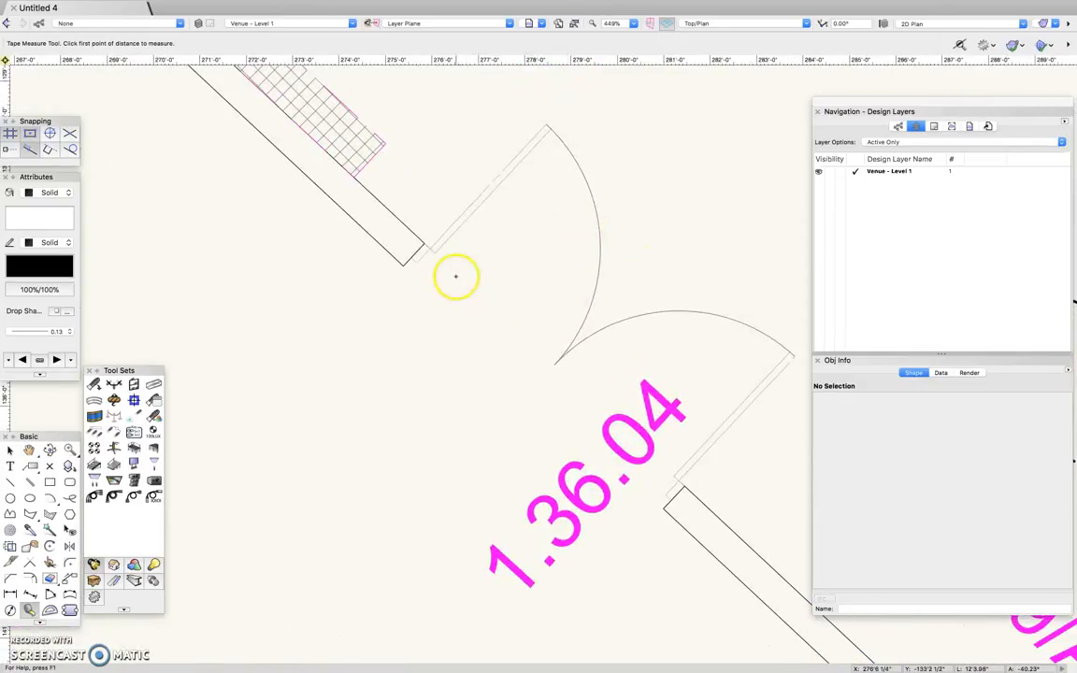
click(430, 248)
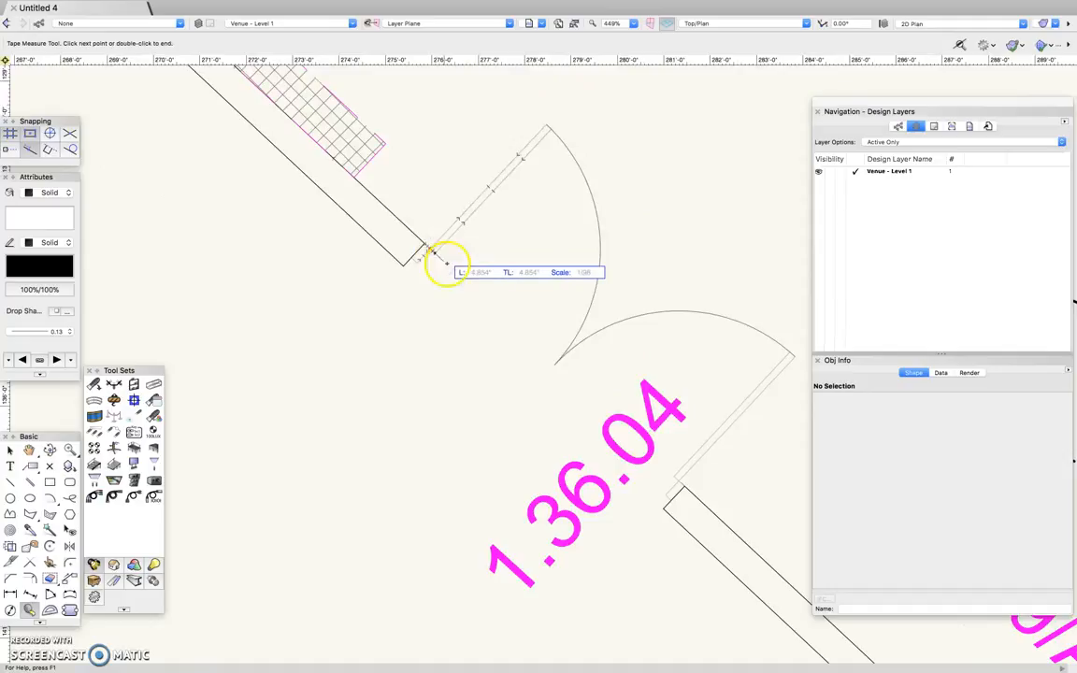
click(554, 364)
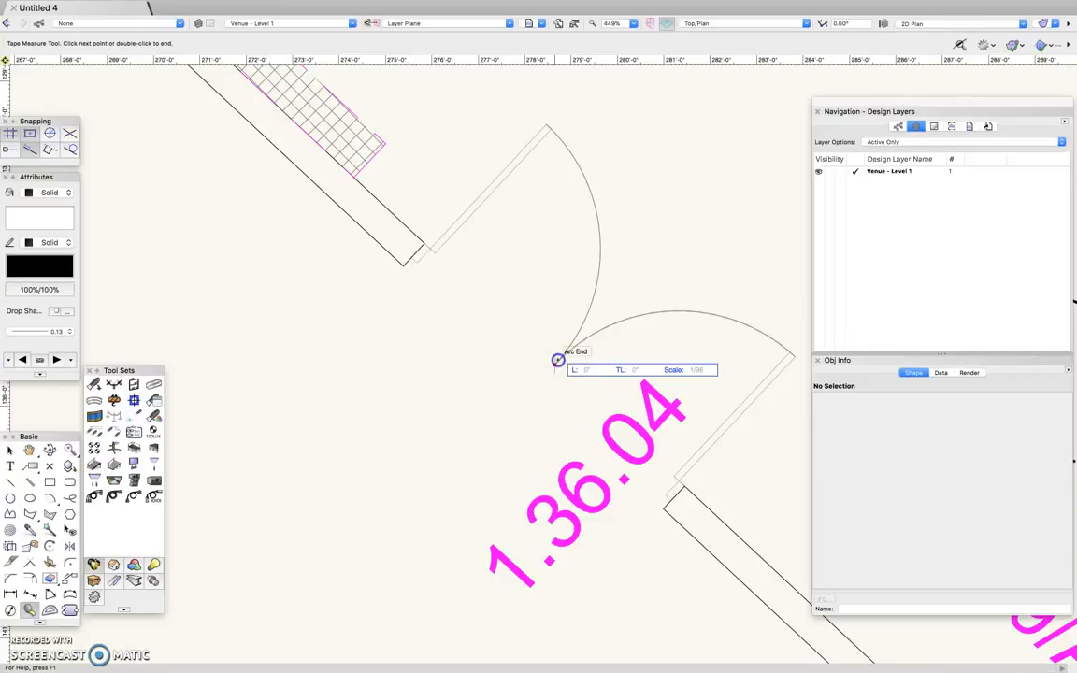
double_click(431, 251)
scroll(528, 307, down, 3)
scroll(528, 307, down, 6)
click(534, 321)
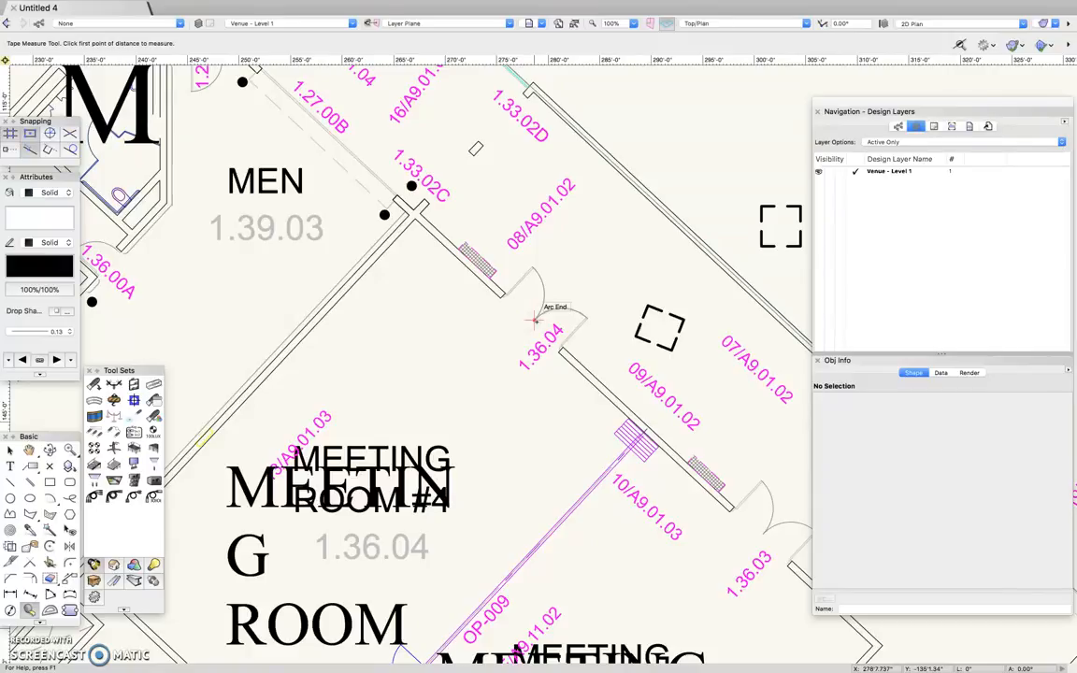
click(534, 320)
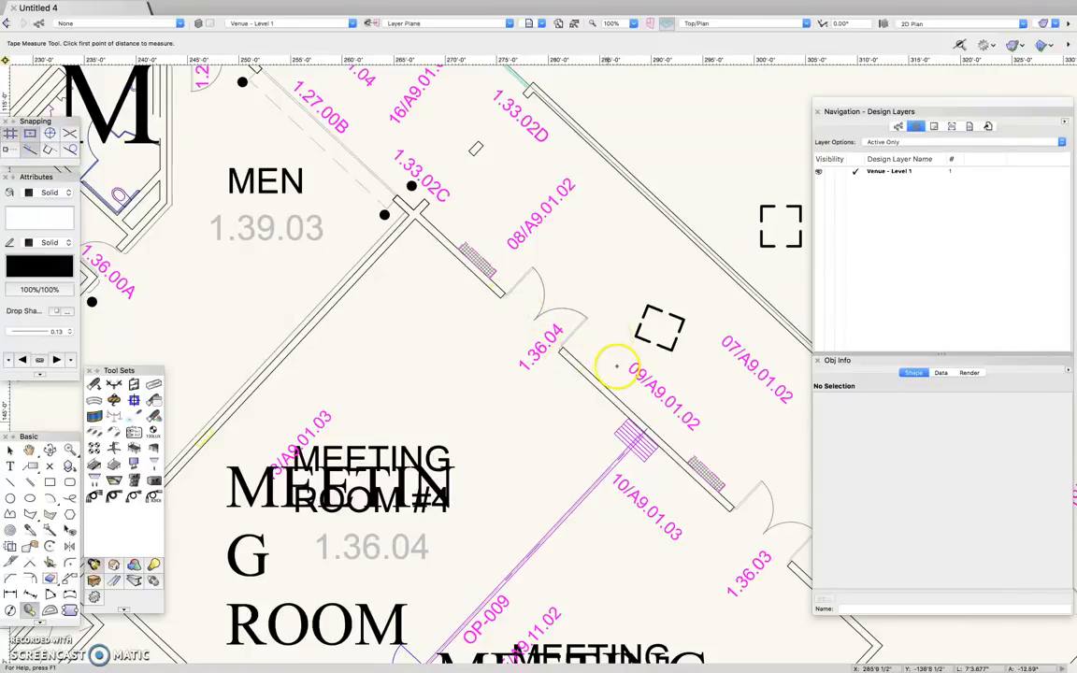
Measure the distance between the 20-yard and 10-yard lines on the football field.
scroll(710, 414, down, 3)
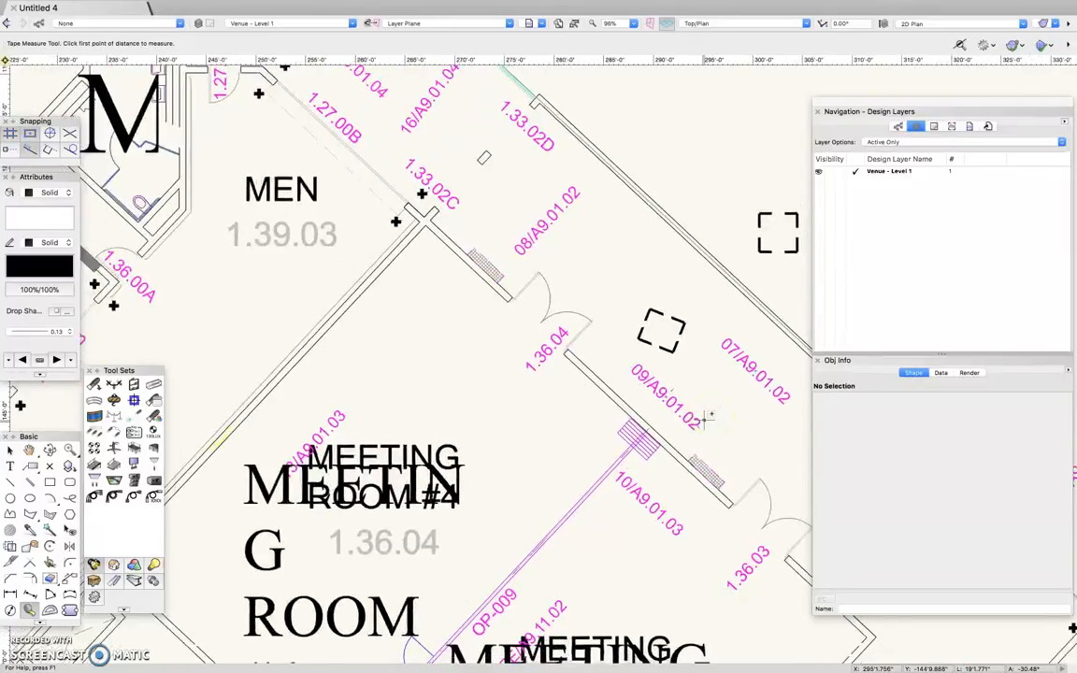
scroll(711, 414, down, 3)
scroll(711, 414, down, 3)
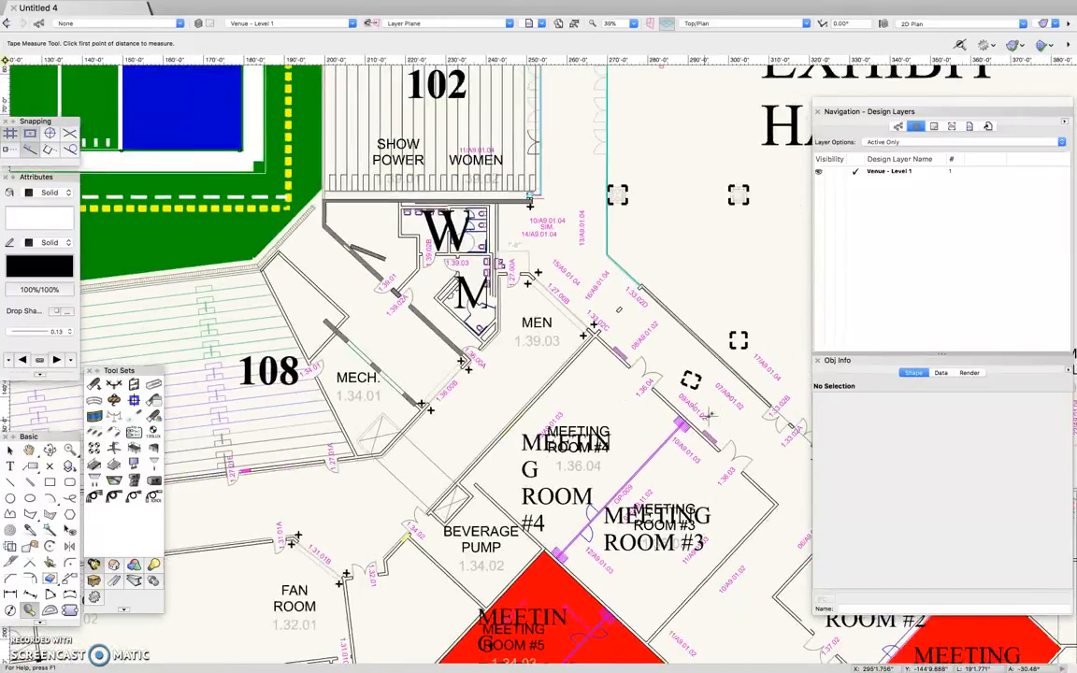
scroll(711, 414, down, 1)
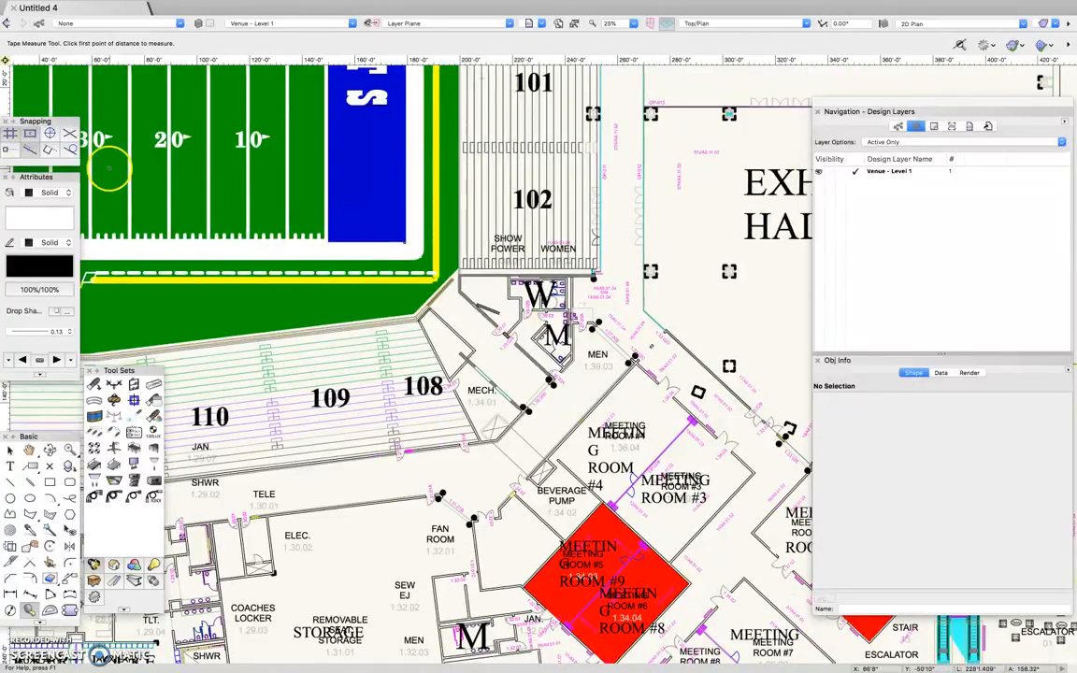
scroll(165, 122, up, 5)
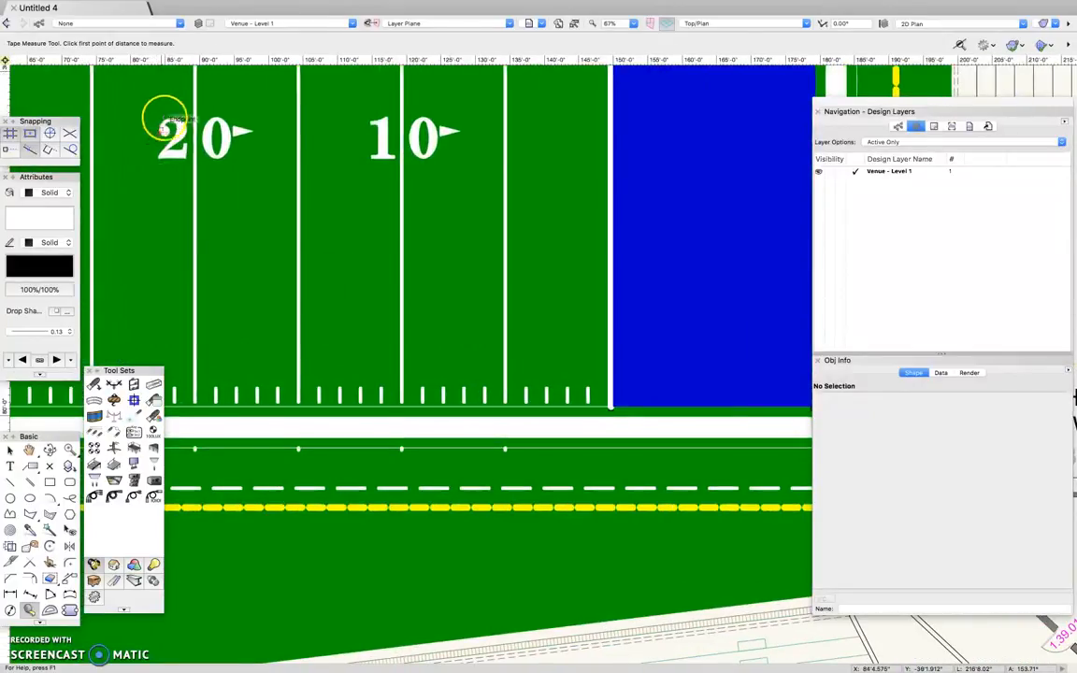
scroll(165, 122, up, 5)
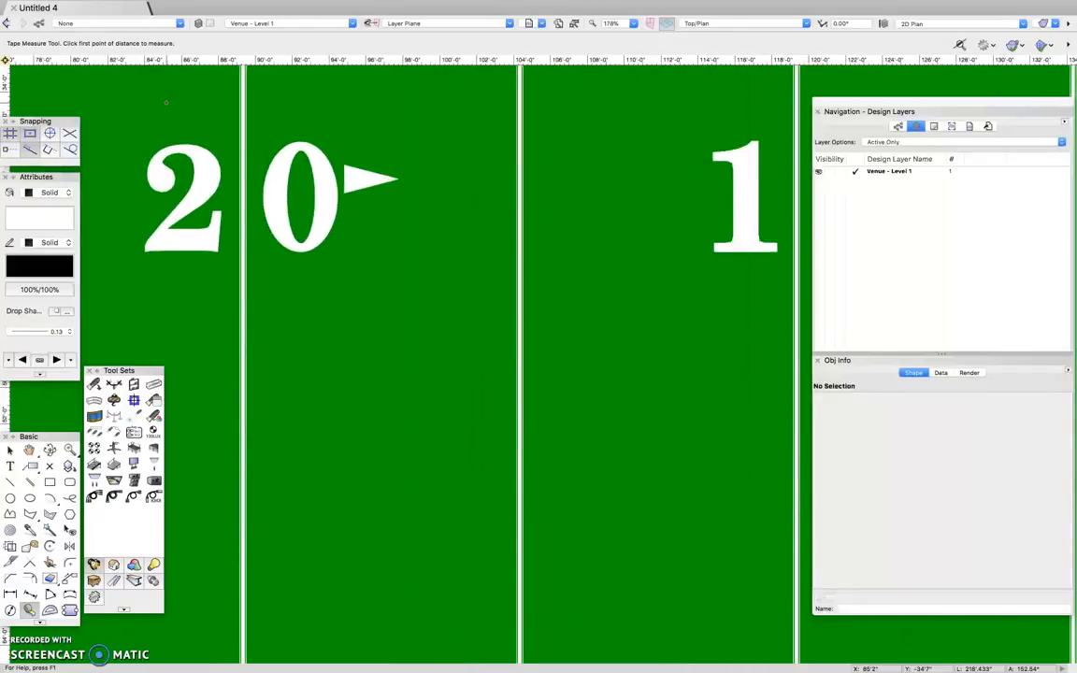
click(242, 297)
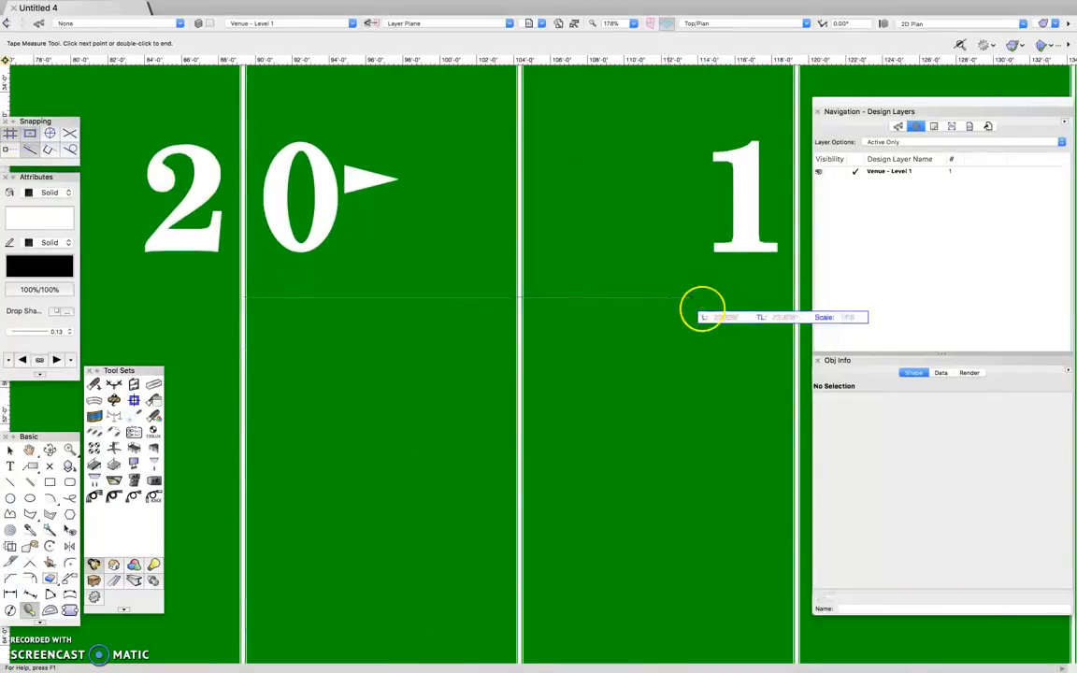
double_click(796, 298)
scroll(796, 299, down, 10)
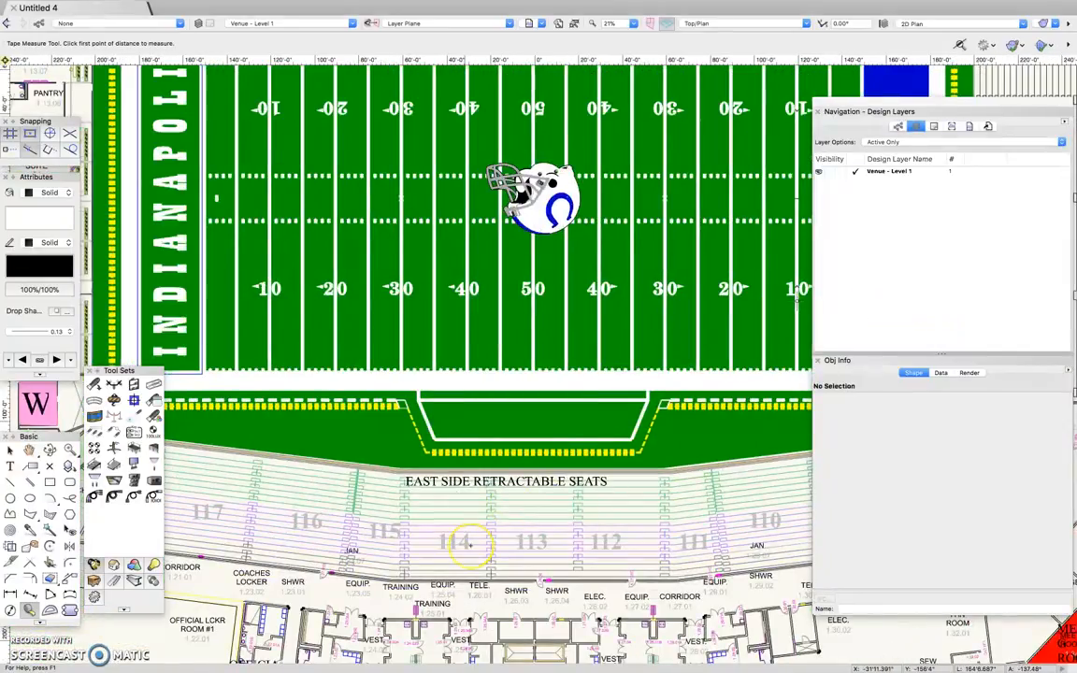
scroll(467, 544, down, 3)
scroll(465, 544, down, 2)
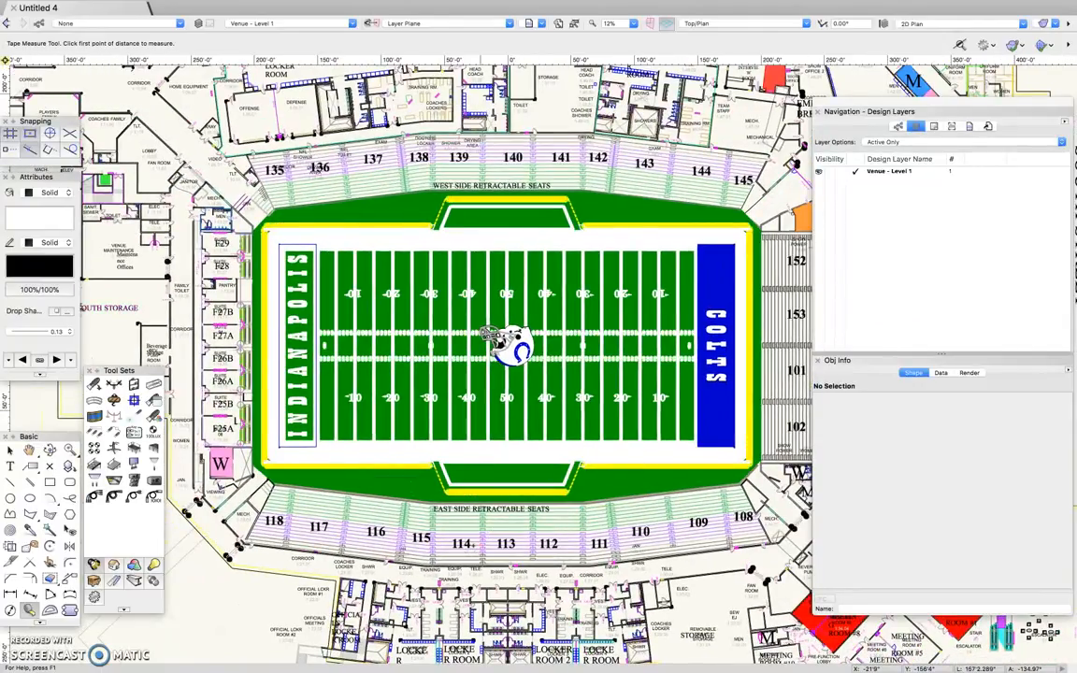
key(h)
drag(682, 372, 444, 334)
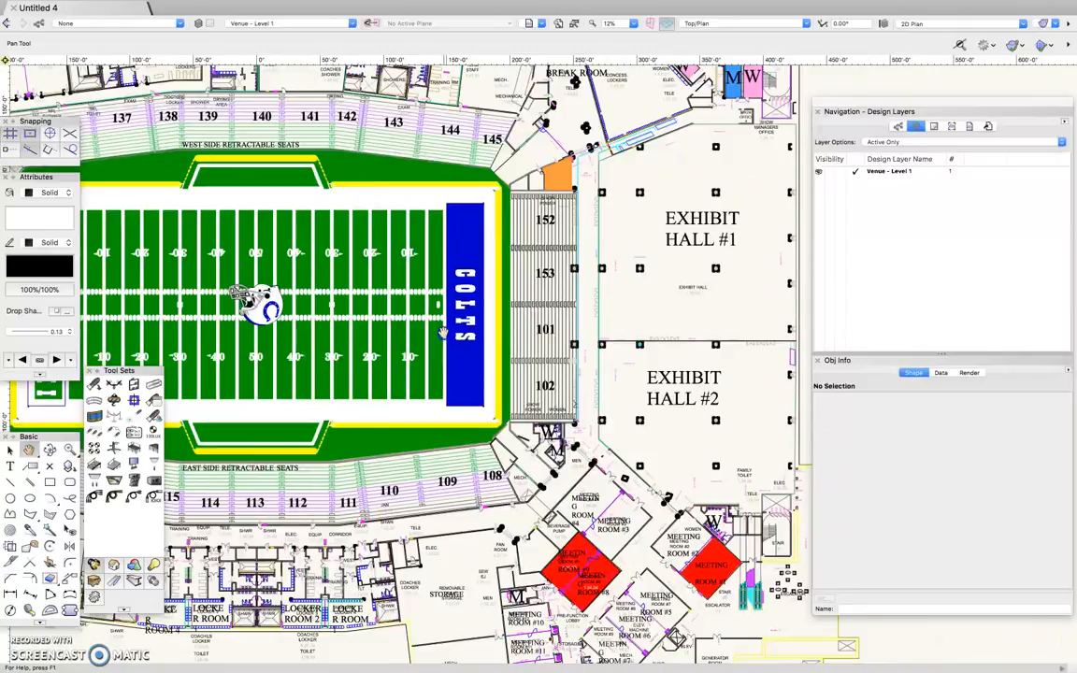
scroll(445, 334, down, 1)
scroll(445, 333, down, 3)
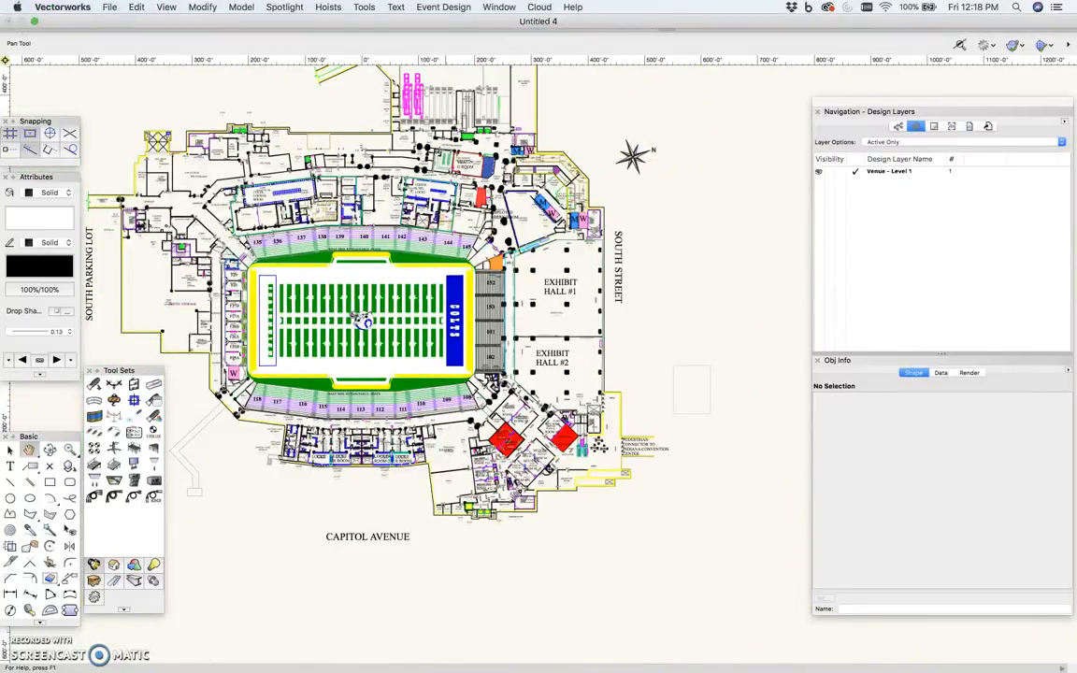
Save the drawing in the Documents folder as Lucas Oil Stadium - Level 1 with MRs.
click(109, 7)
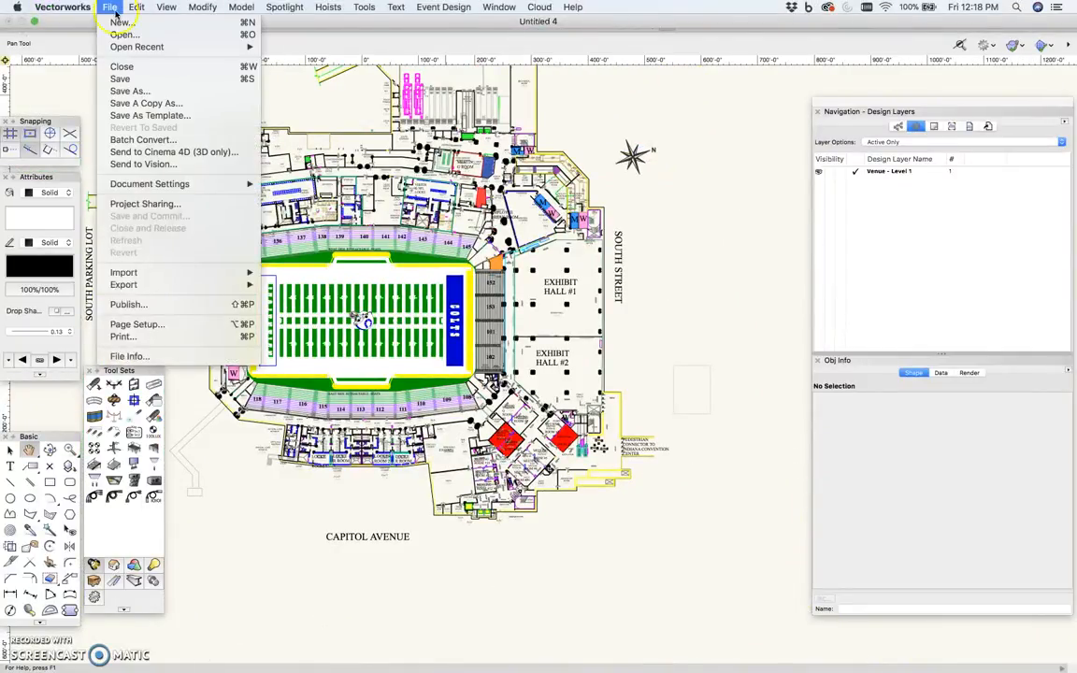
click(137, 91)
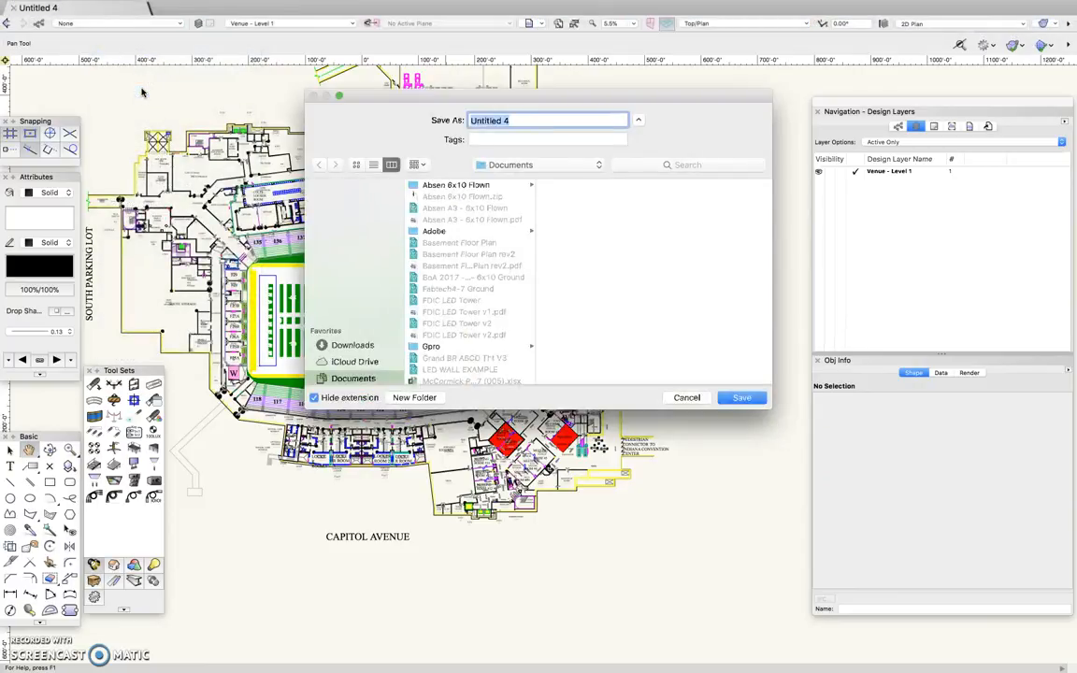
text(Lucas Oil Stadium - Level 1)
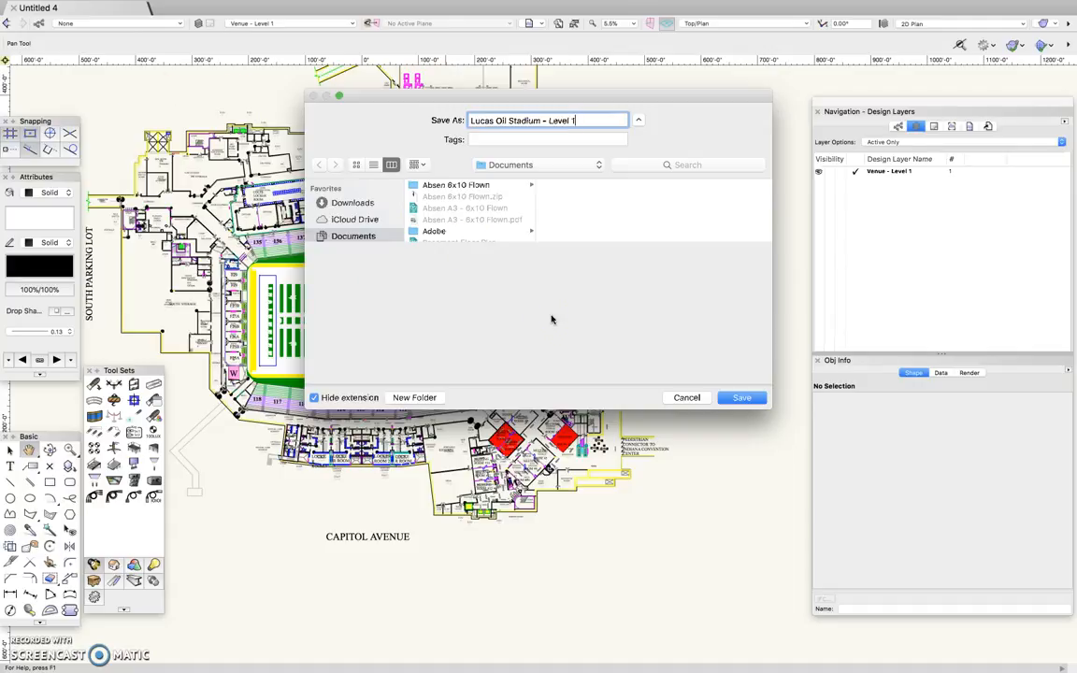
click(742, 397)
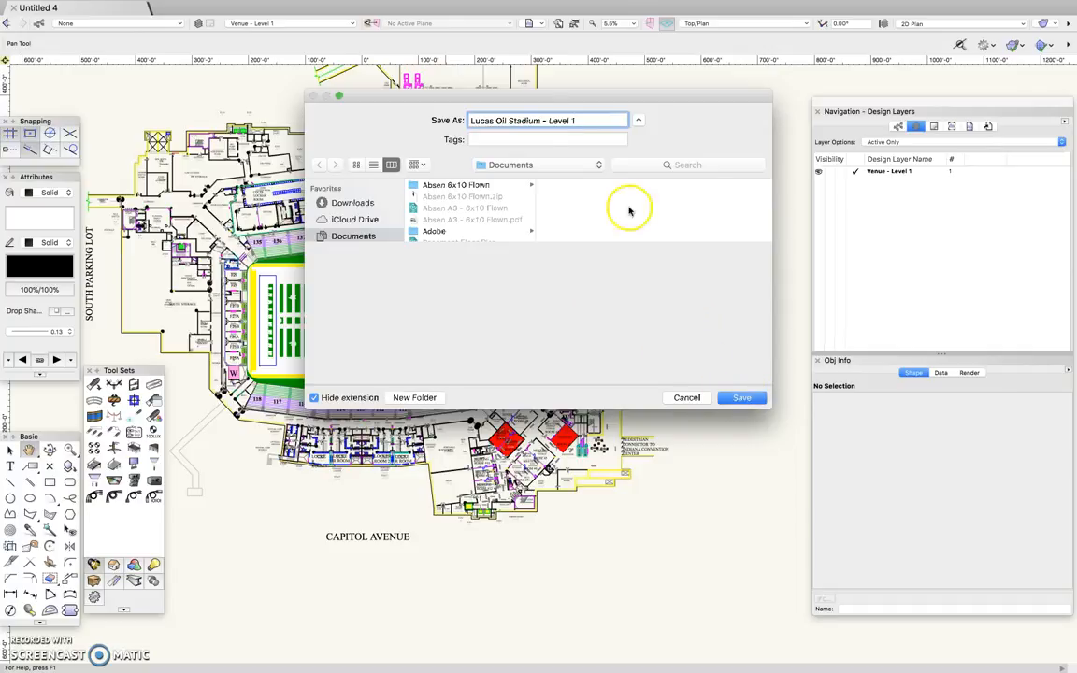
click(596, 121)
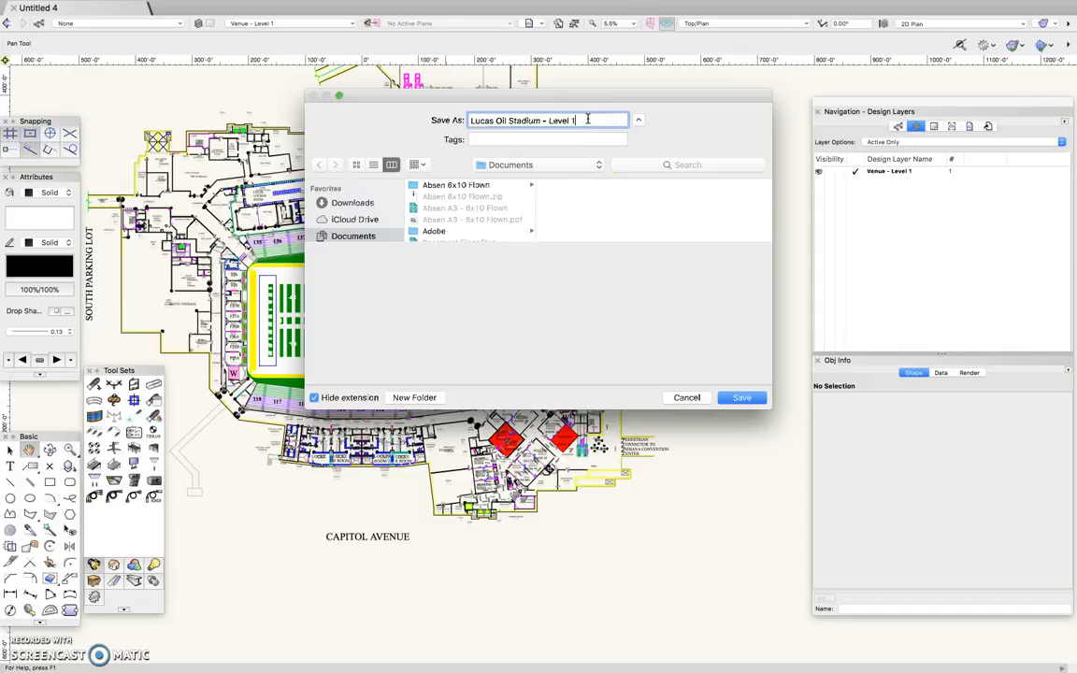
text(with MRs)
click(741, 398)
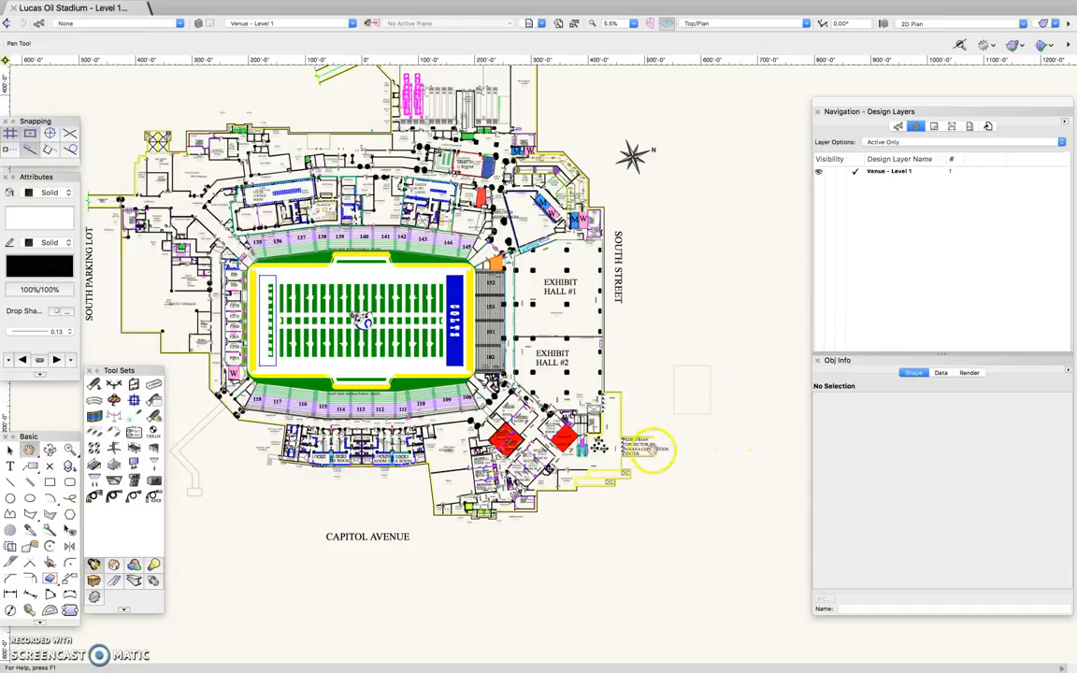
drag(750, 499, 757, 535)
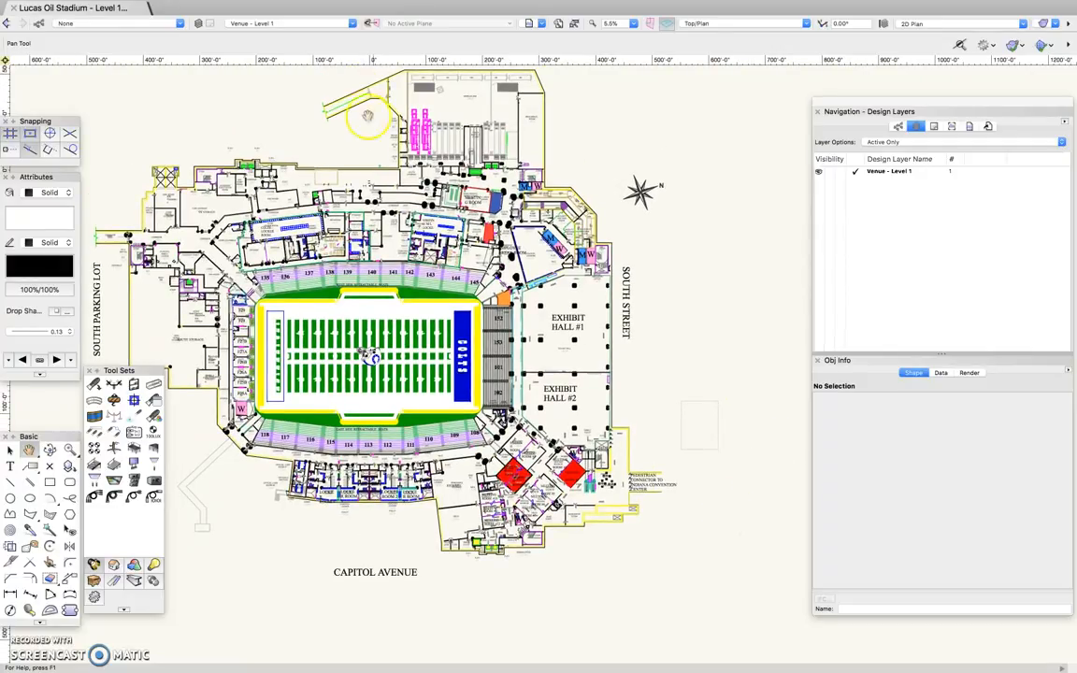
mouse_move(316, 2)
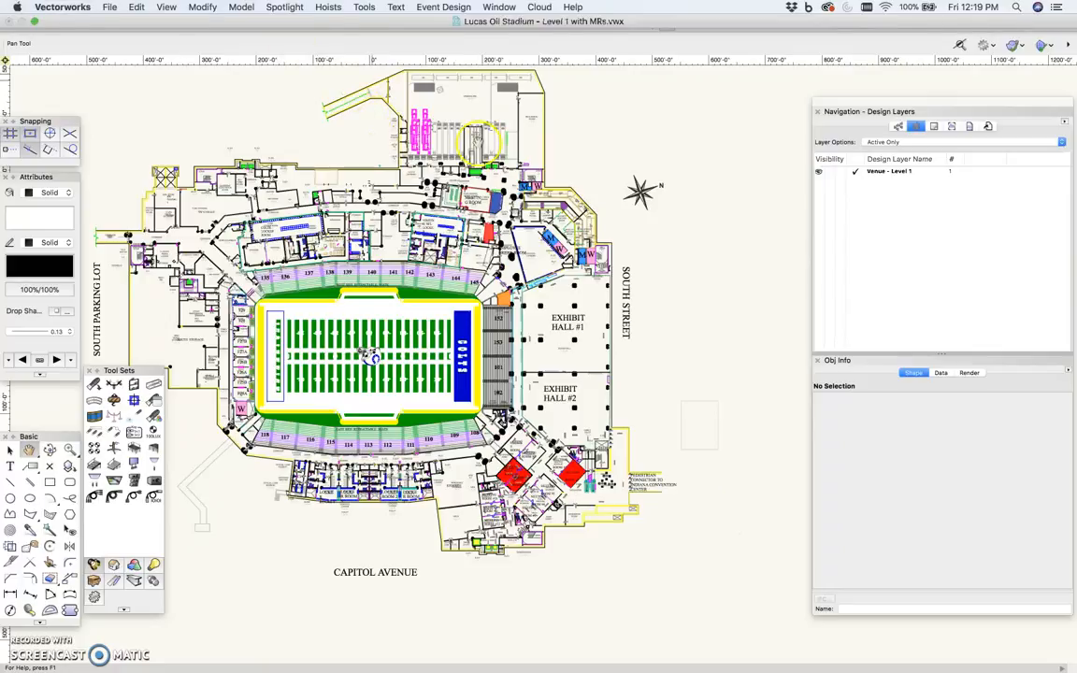